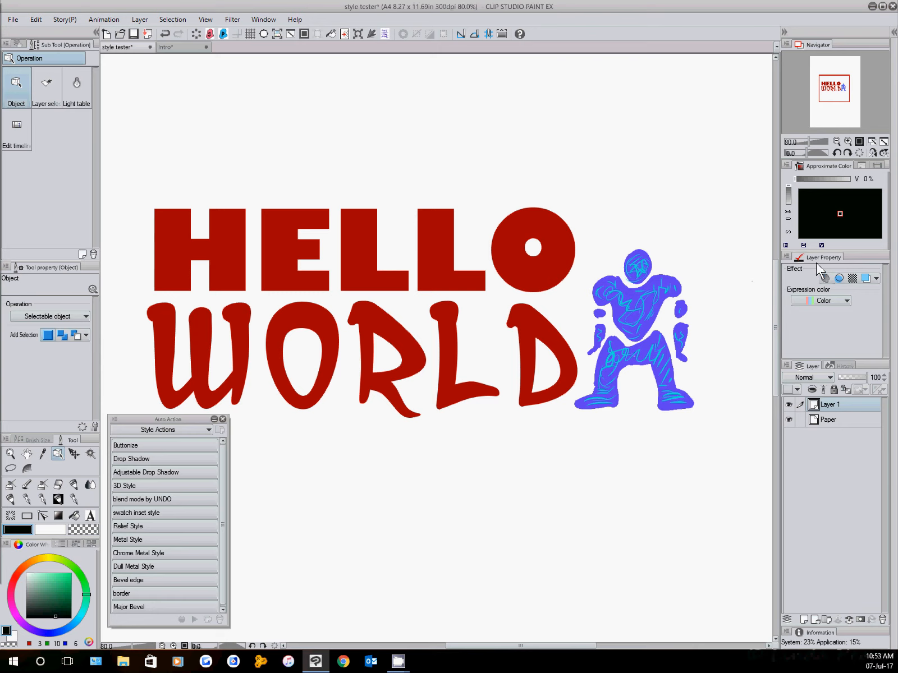
# Enable the layer color, tone, line extraction and border effects on Layer 1.
pyautogui.click(865, 278)
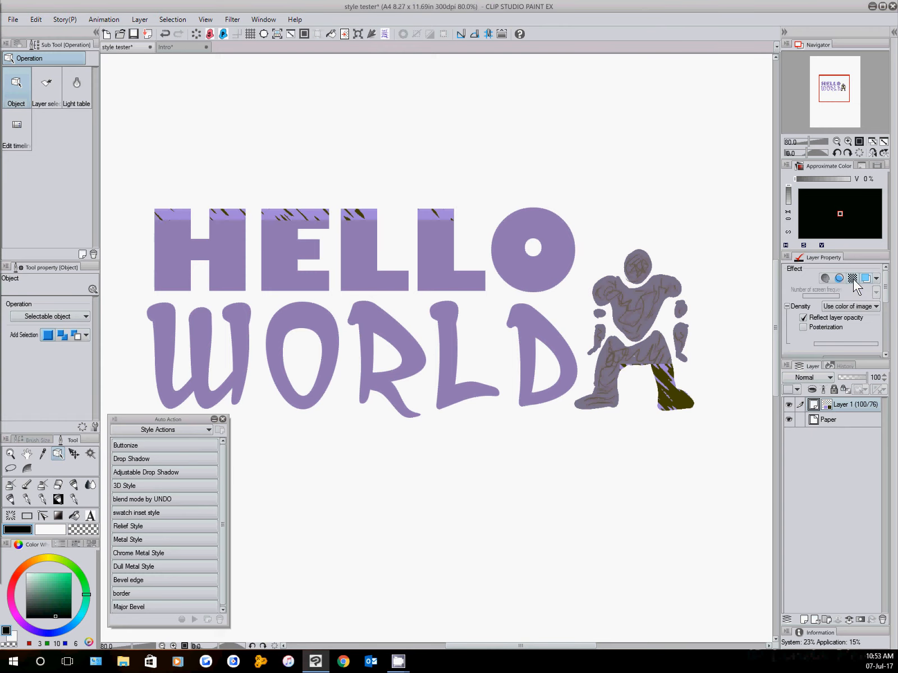
pyautogui.click(853, 279)
pyautogui.click(838, 277)
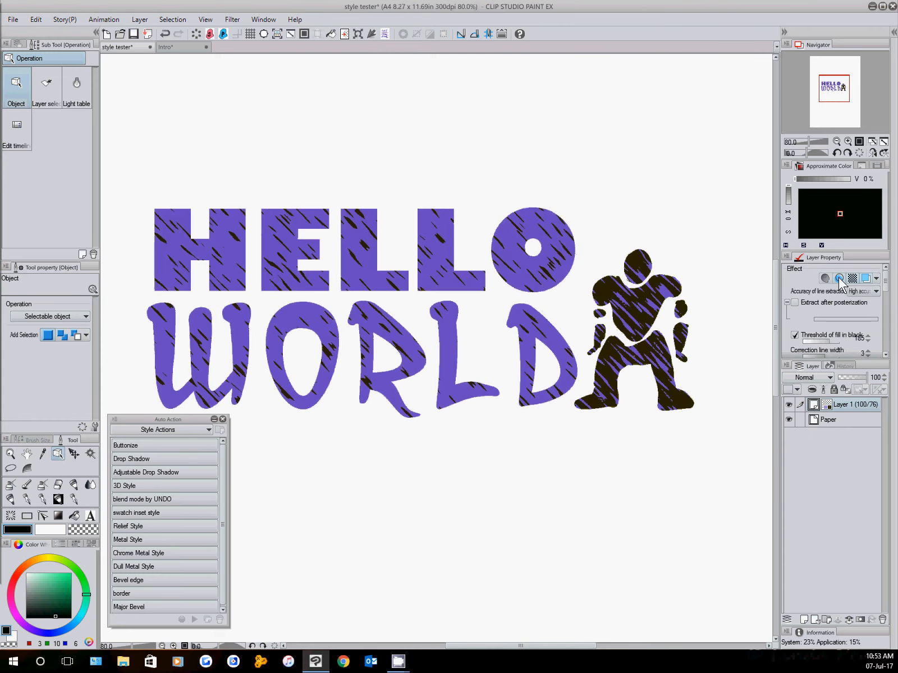
pyautogui.click(825, 277)
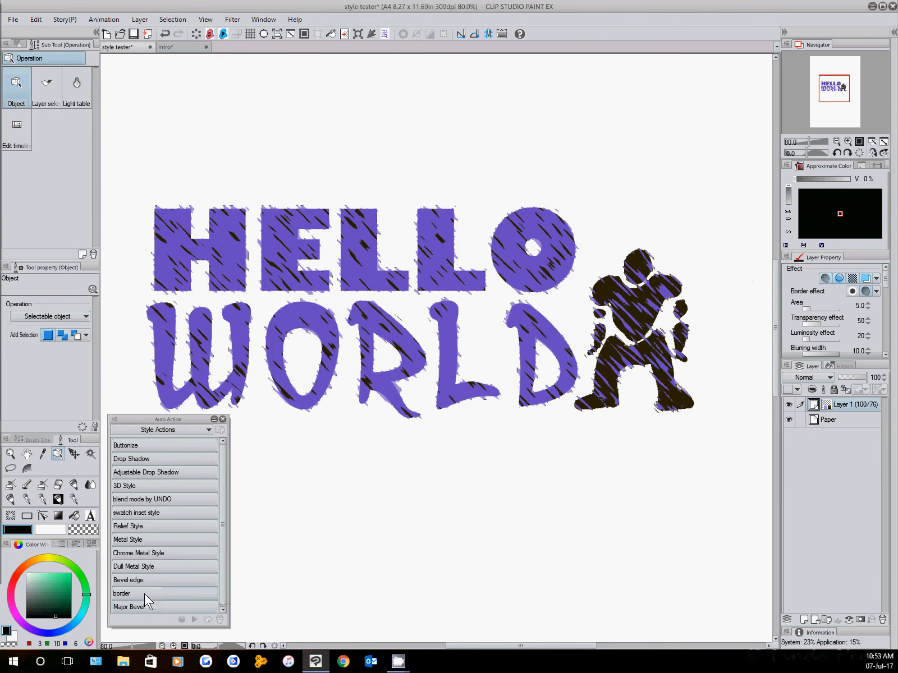
# Run the Metal Style auto action on Layer 1 with its preset gradient map, and hide and reshow the new layer to compare.
pyautogui.moveTo(135, 539)
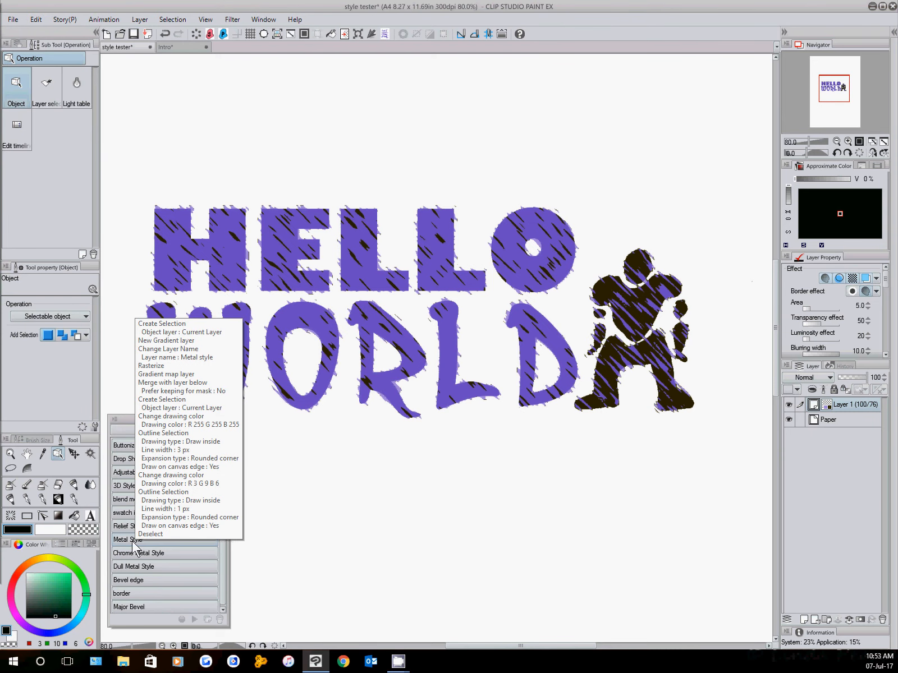
pyautogui.click(127, 538)
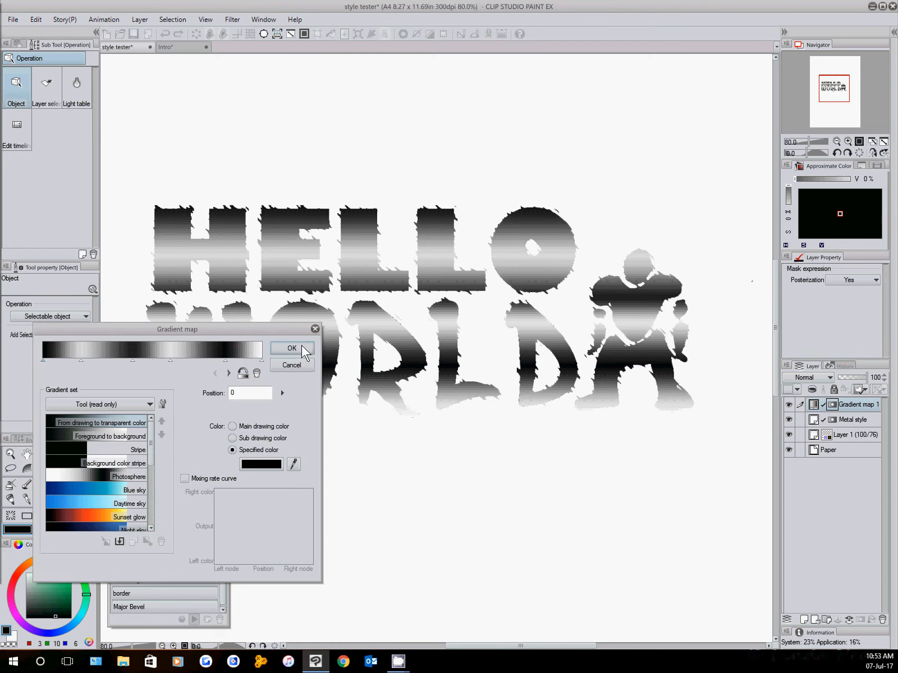
pyautogui.click(292, 347)
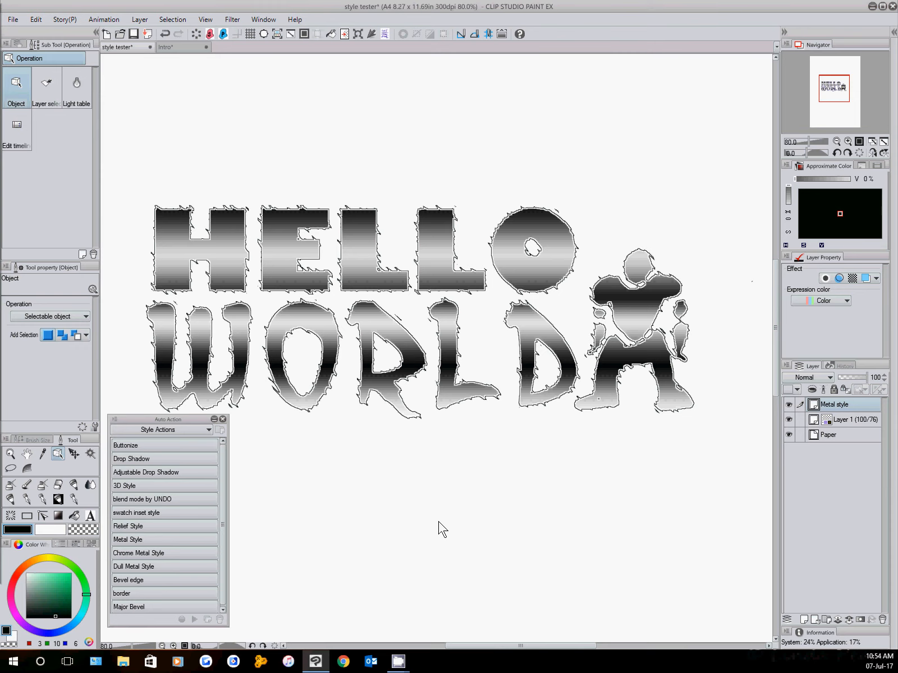
pyautogui.click(791, 402)
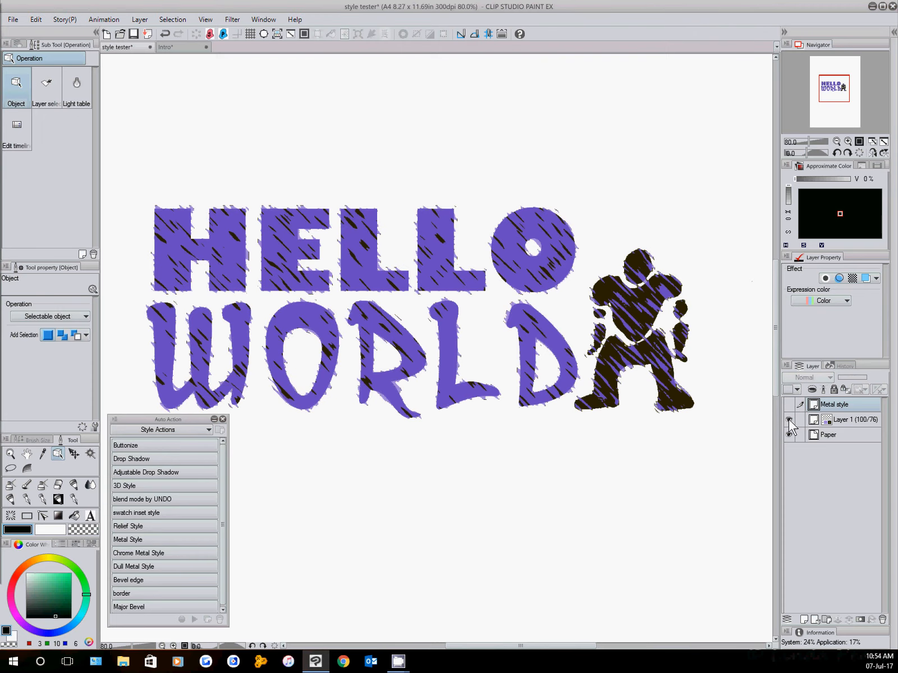
pyautogui.click(790, 403)
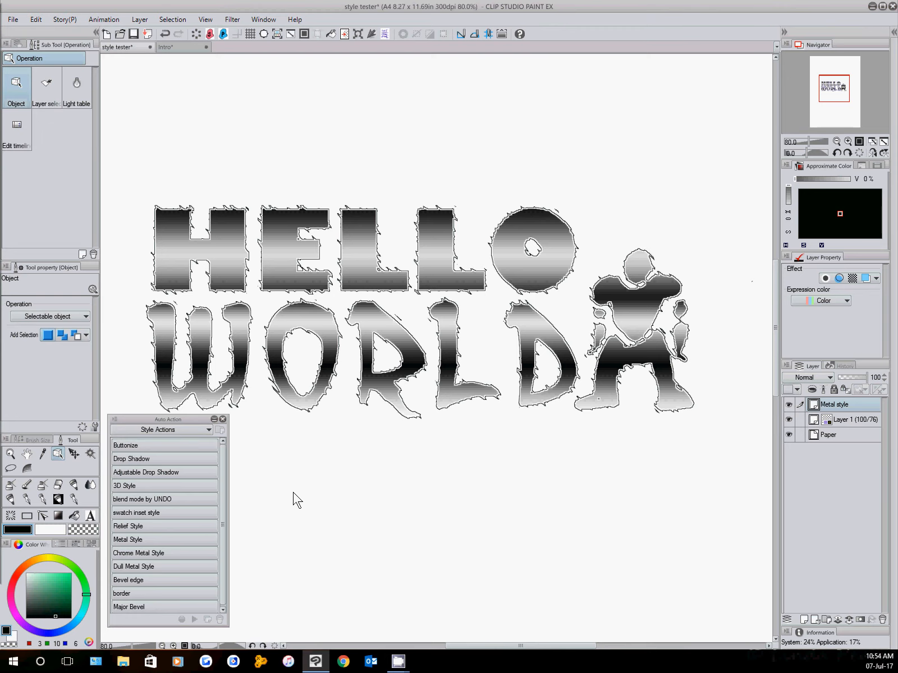
# Recolor the Metal style layer with a layer color of pure red and a sub color of light yellow.
pyautogui.click(867, 279)
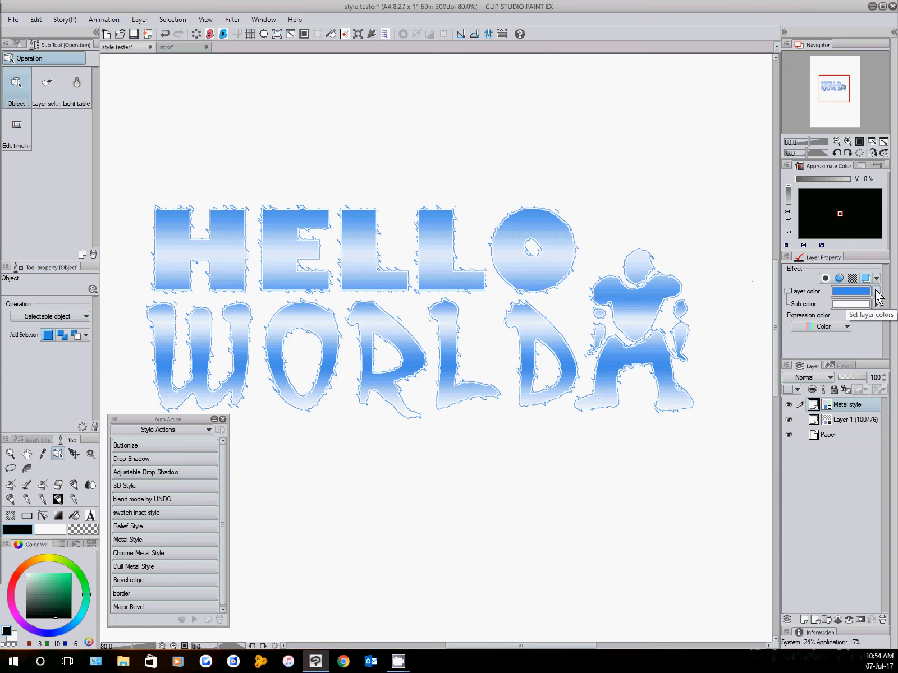
pyautogui.click(876, 292)
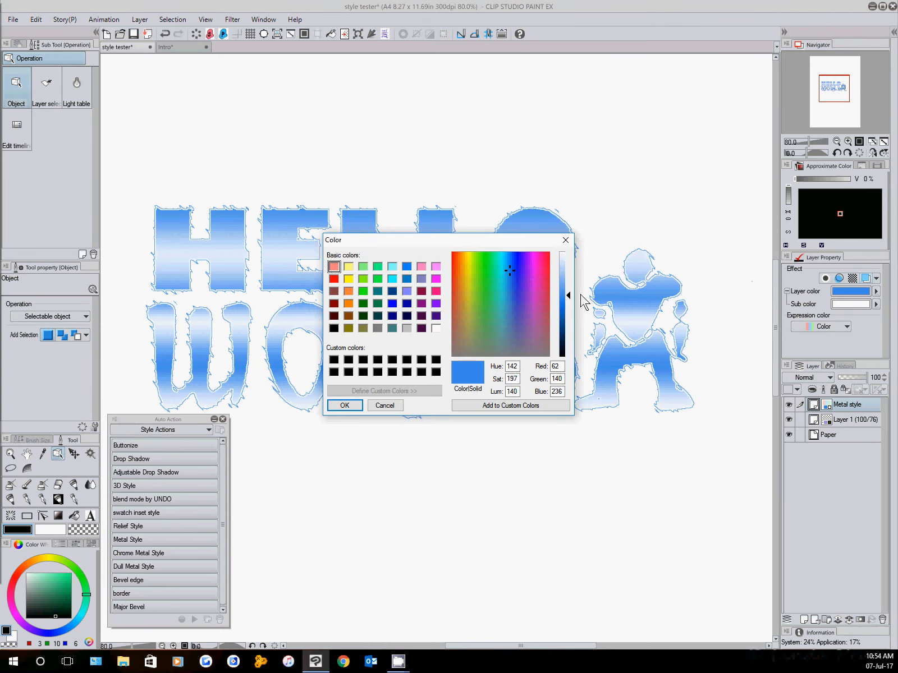
pyautogui.click(333, 279)
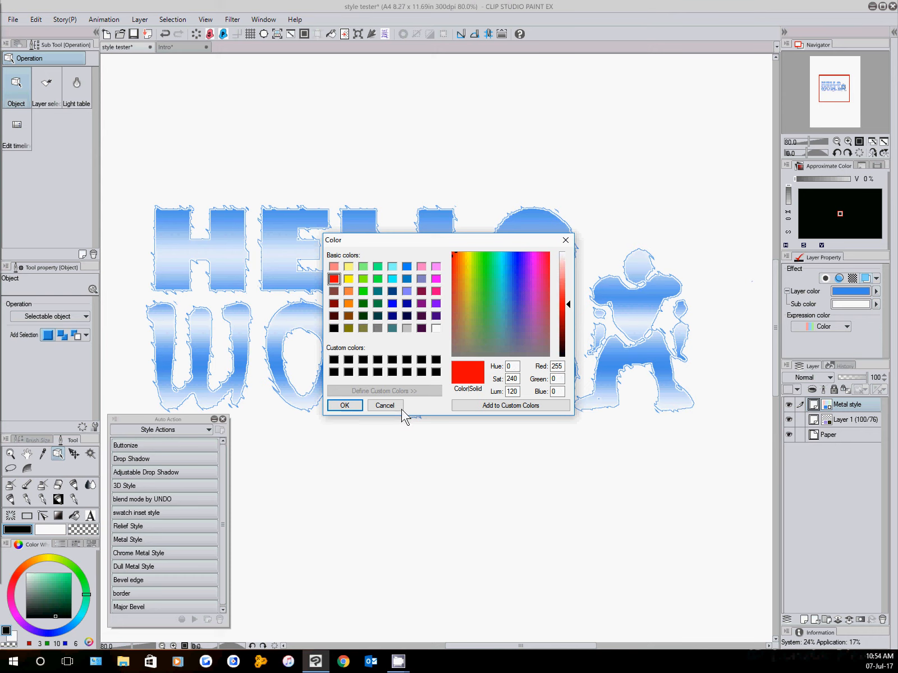
pyautogui.click(347, 406)
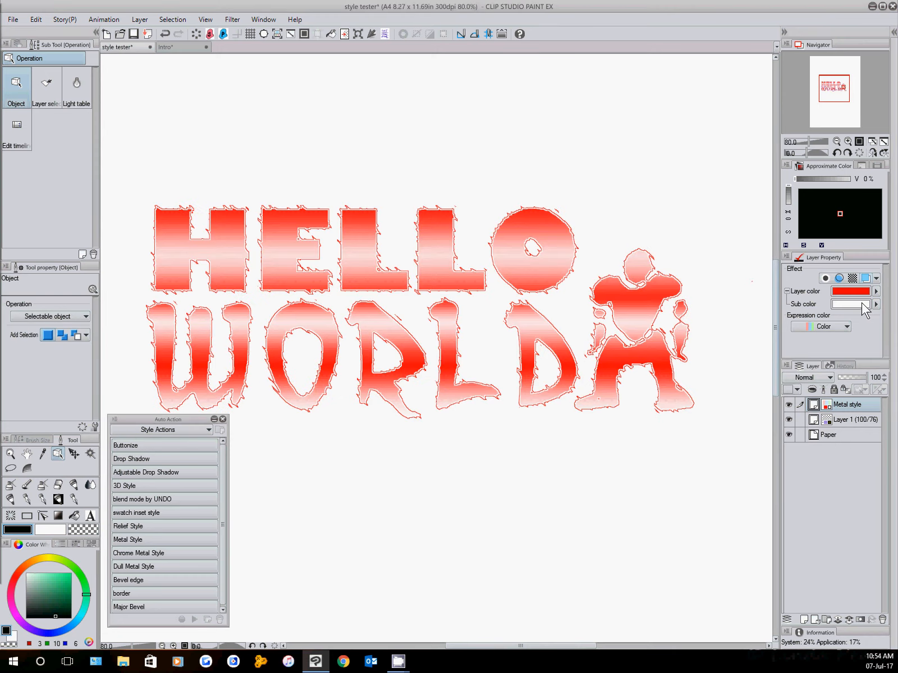
pyautogui.click(850, 304)
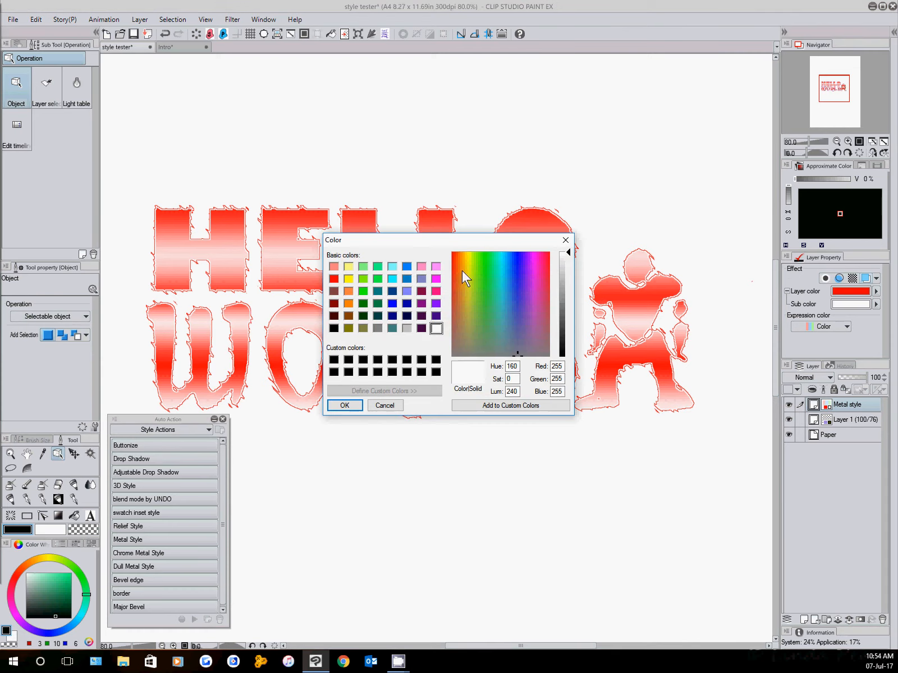
pyautogui.click(349, 266)
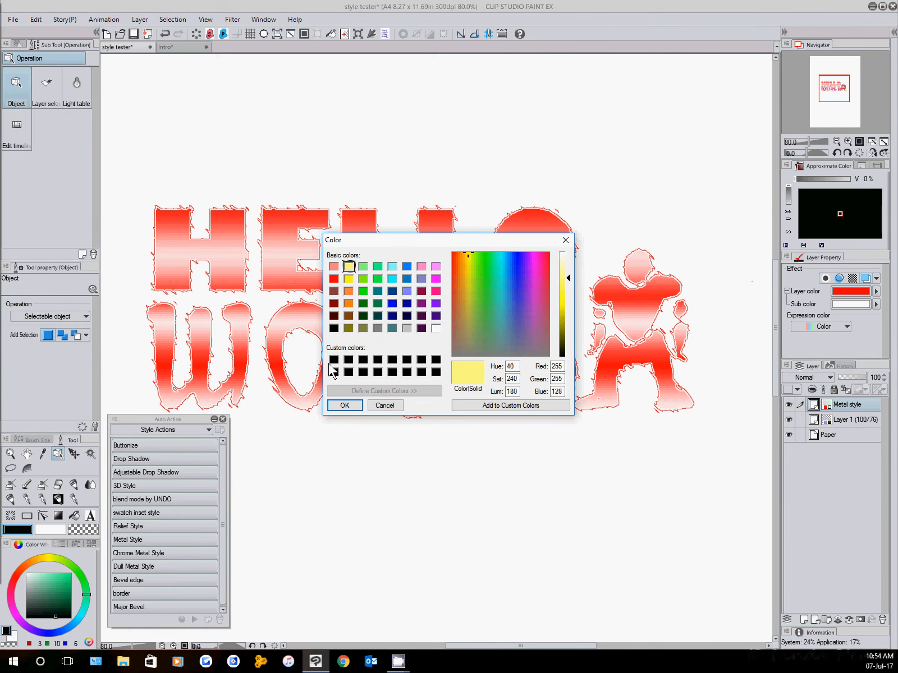
pyautogui.click(343, 406)
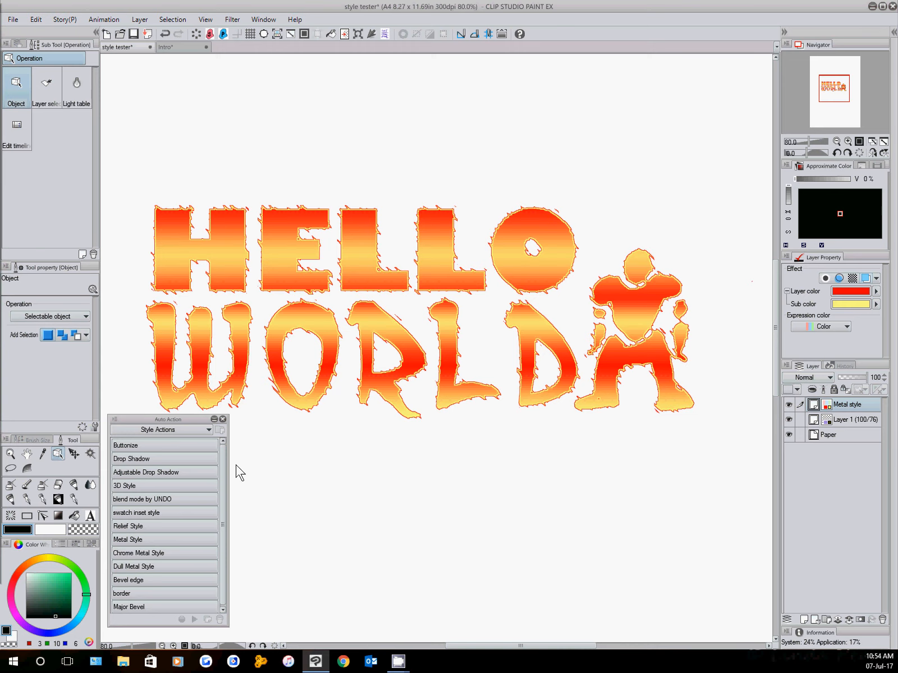
# Run the Drop Shadow auto action, apply the tone effect to the drop shadow layer, and clear the selection.
pyautogui.click(144, 460)
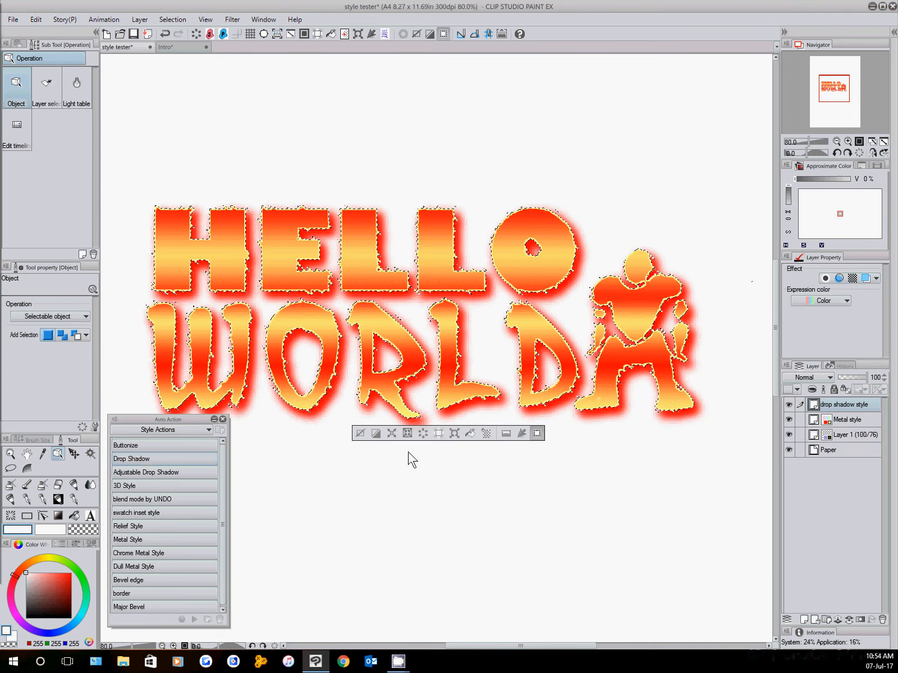
pyautogui.click(852, 278)
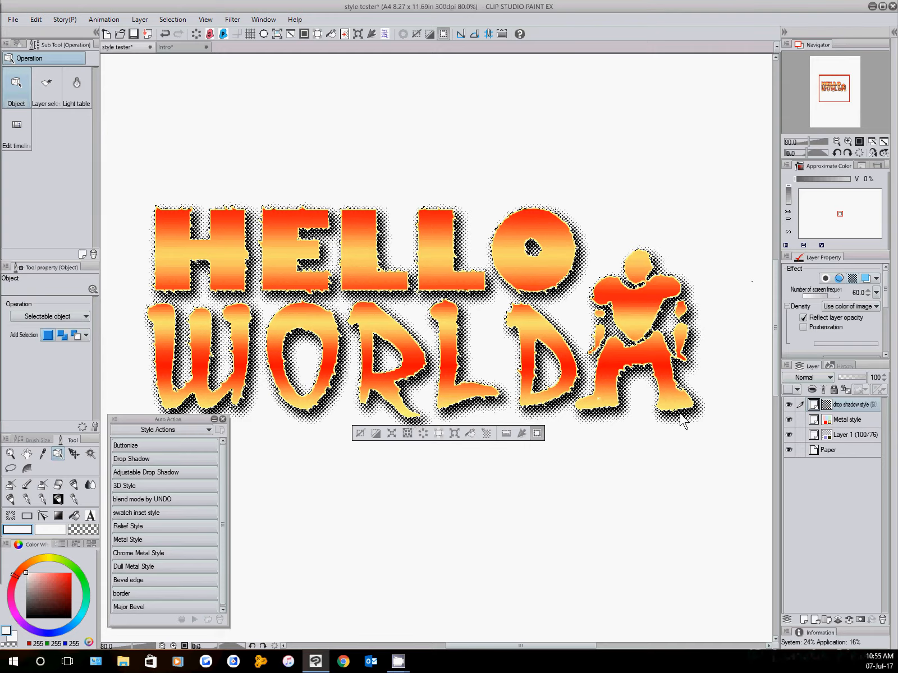
pyautogui.click(358, 434)
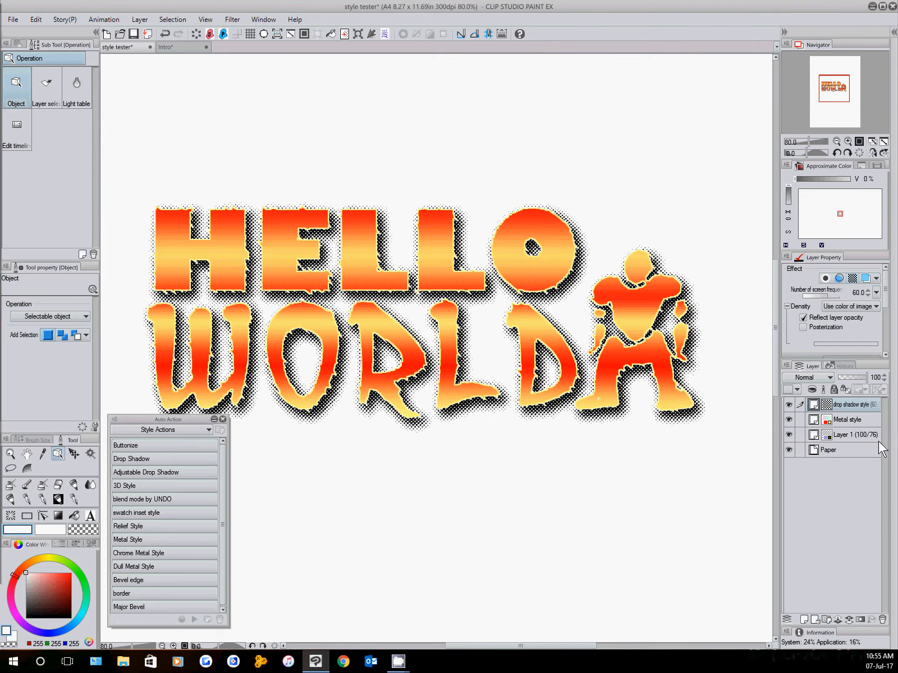
# Delete the drop shadow and Metal style layers, and turn off all the effects on Layer 1.
pyautogui.click(882, 620)
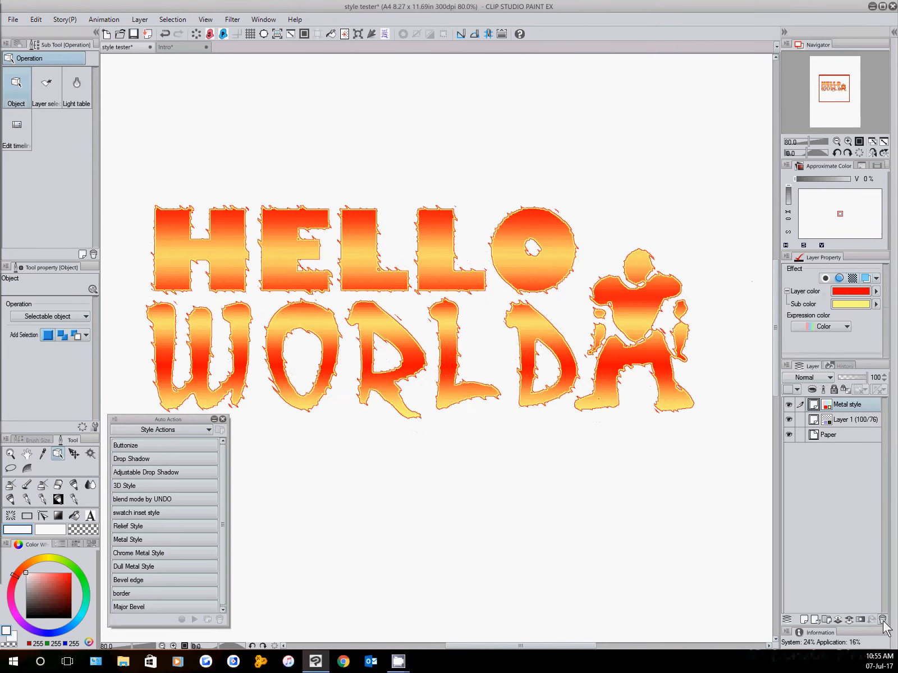
pyautogui.click(881, 620)
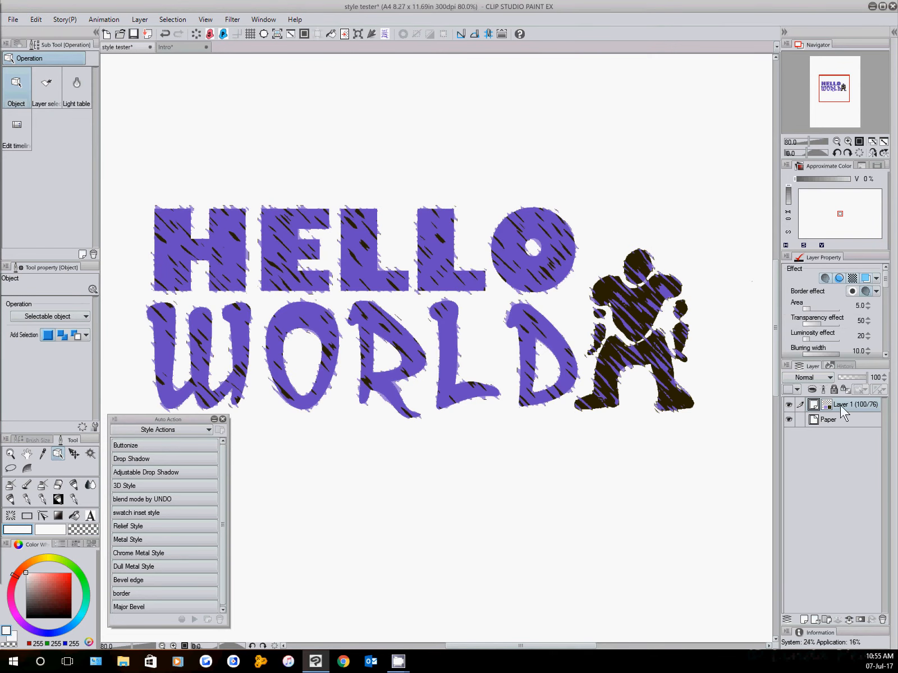
pyautogui.click(837, 279)
pyautogui.click(839, 278)
pyautogui.click(851, 277)
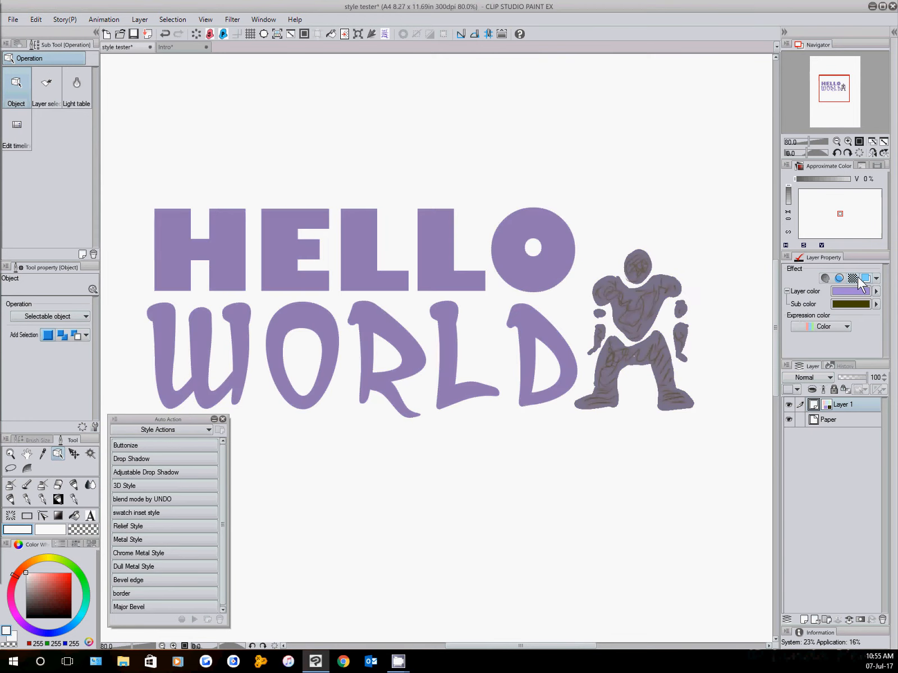
pyautogui.click(864, 279)
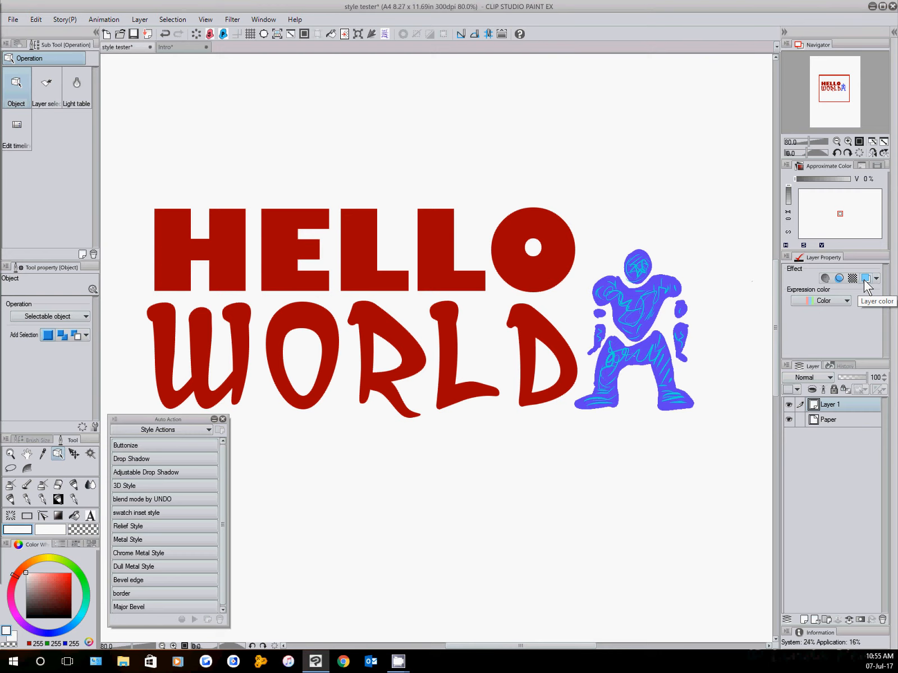
# Run the Buttonize auto action with a 5 px inside outline, a 19.04 Gaussian blur and a 5.25 highlight blur, then deselect.
pyautogui.click(131, 447)
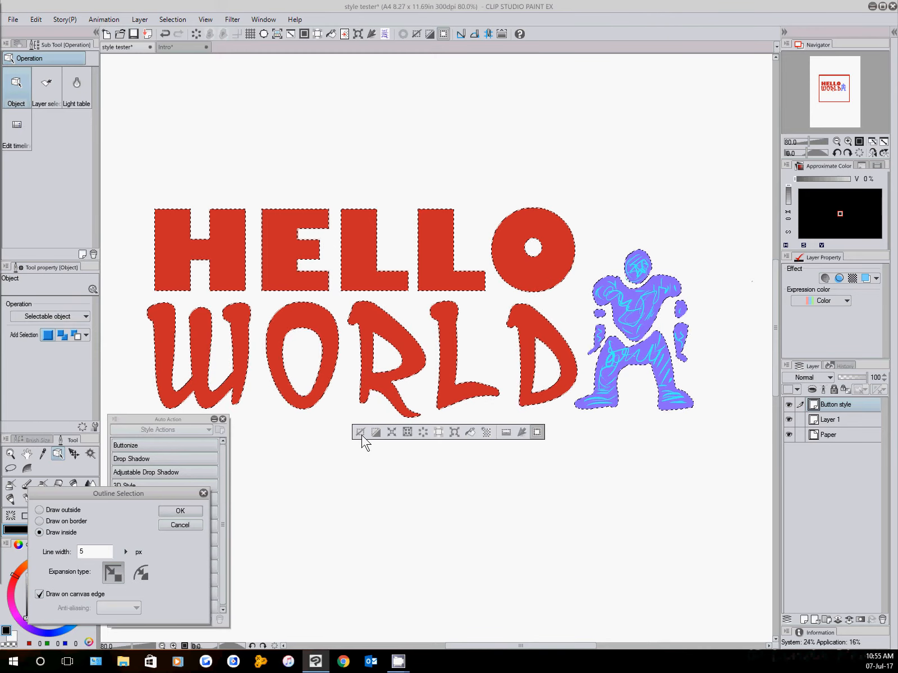
pyautogui.click(190, 511)
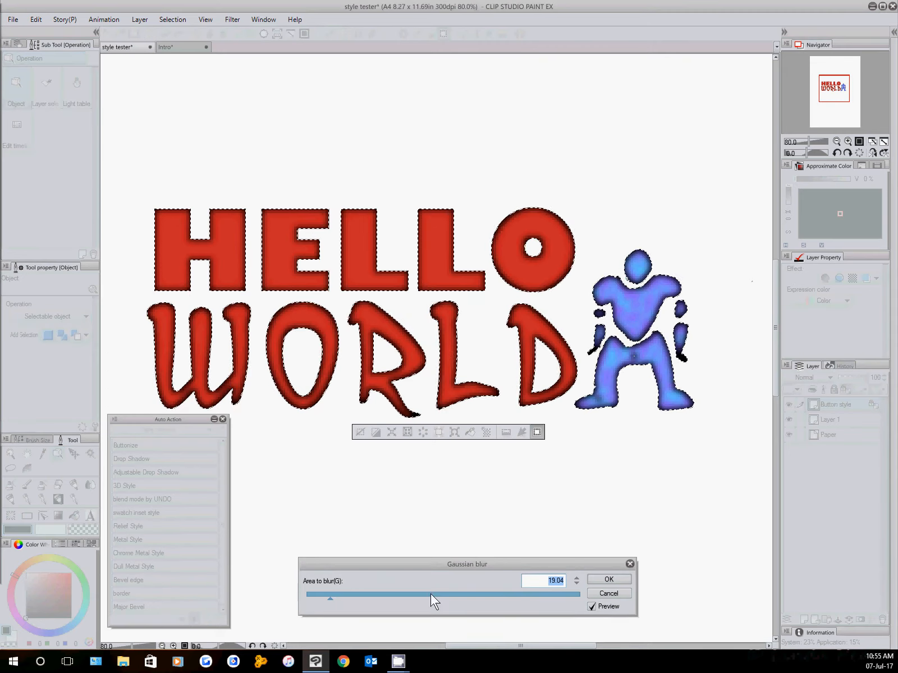
pyautogui.click(613, 580)
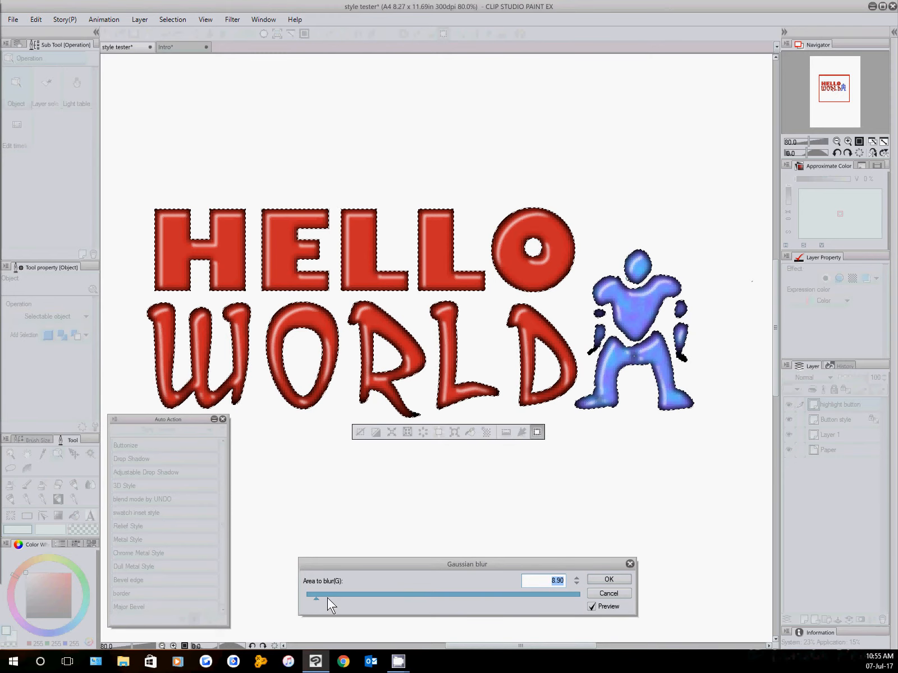
pyautogui.moveTo(310, 598); pyautogui.dragTo(321, 596)
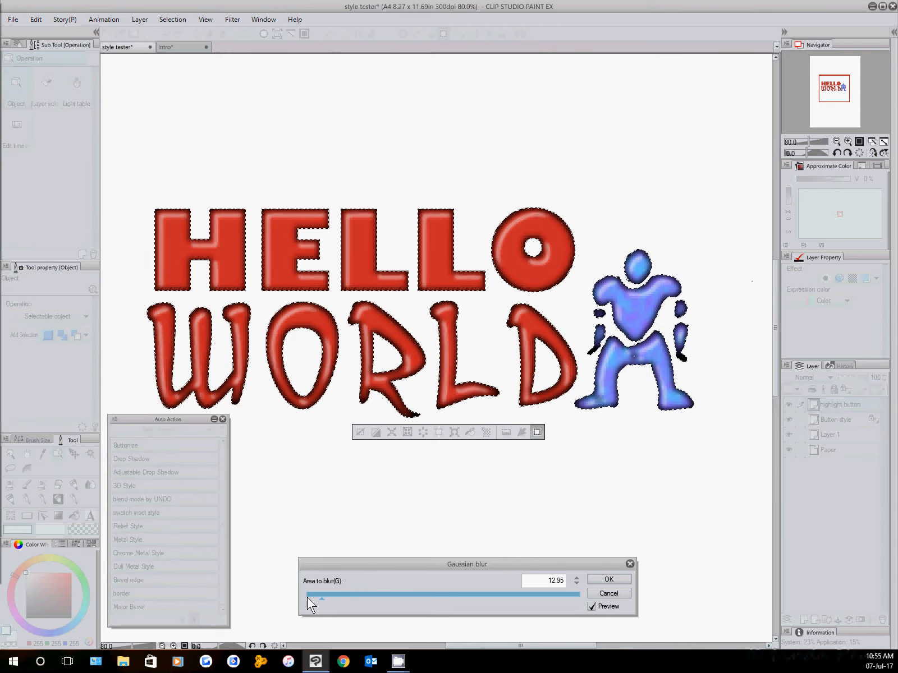
pyautogui.click(311, 595)
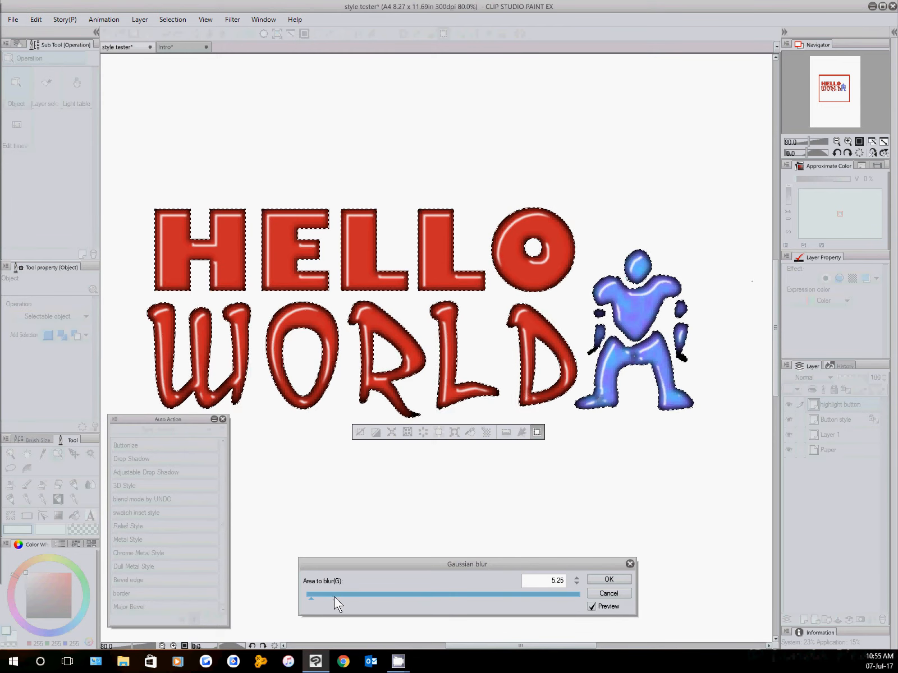
pyautogui.click(614, 580)
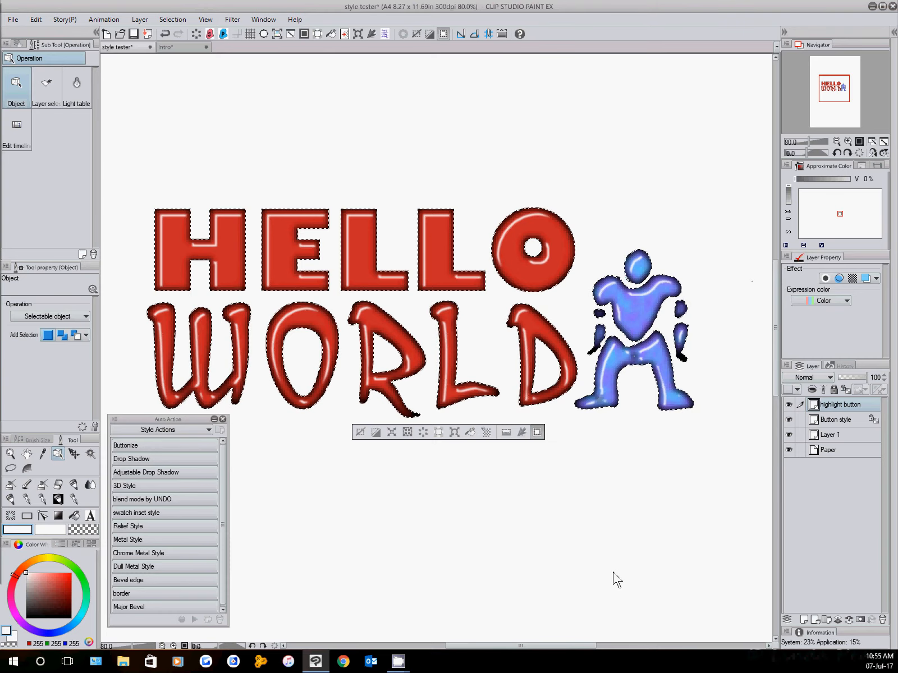
pyautogui.click(360, 431)
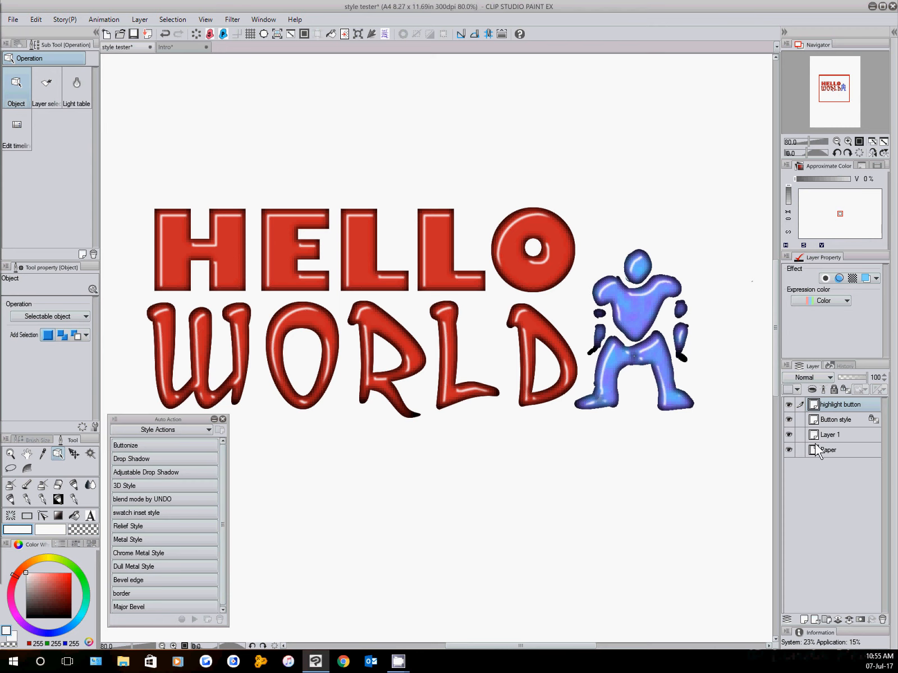
# Make the Button style layer active and set the drawing color to black.
pyautogui.click(840, 416)
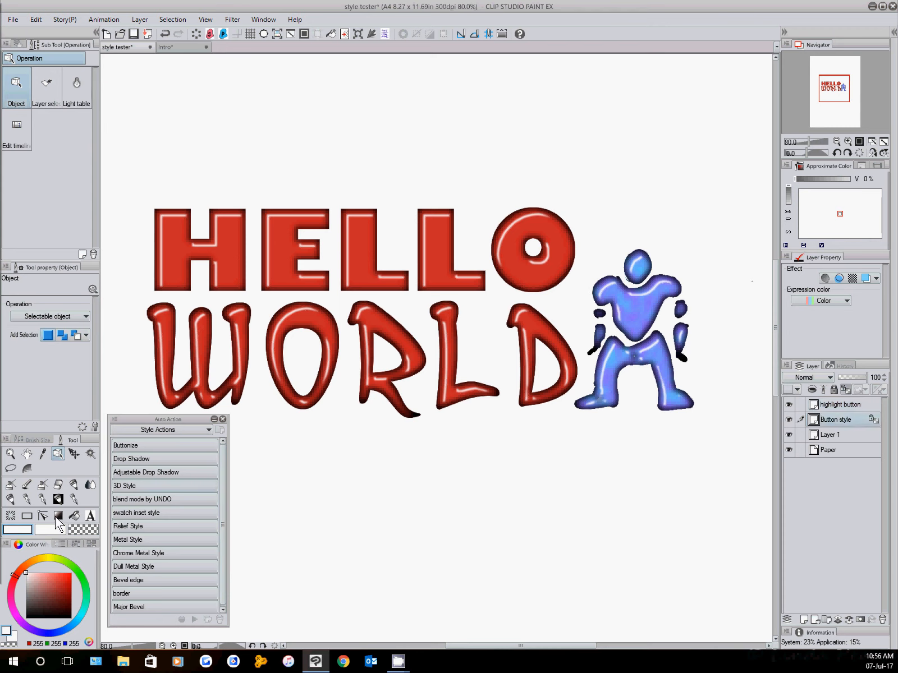
pyautogui.click(27, 617)
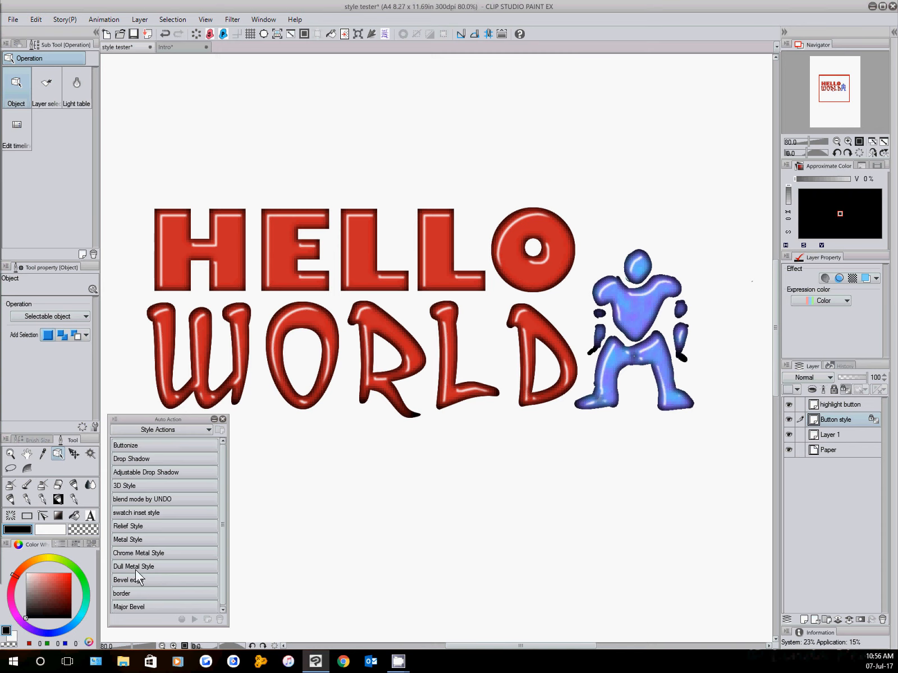
# Try the 3D Style auto action on the Button style layer with a 6.88 movable blur, and delete the resulting layer.
pyautogui.click(134, 484)
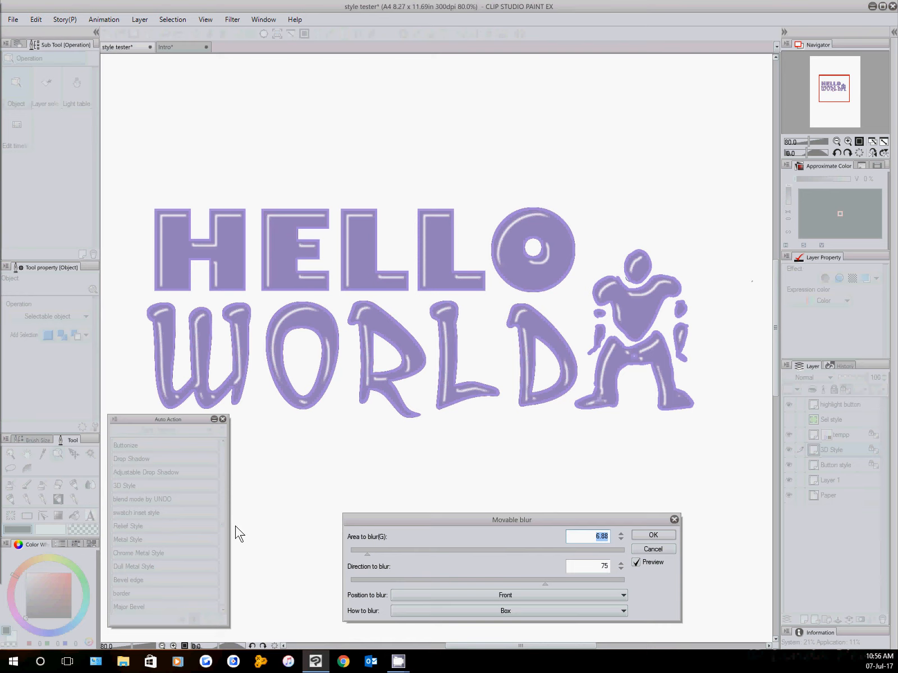
pyautogui.click(653, 536)
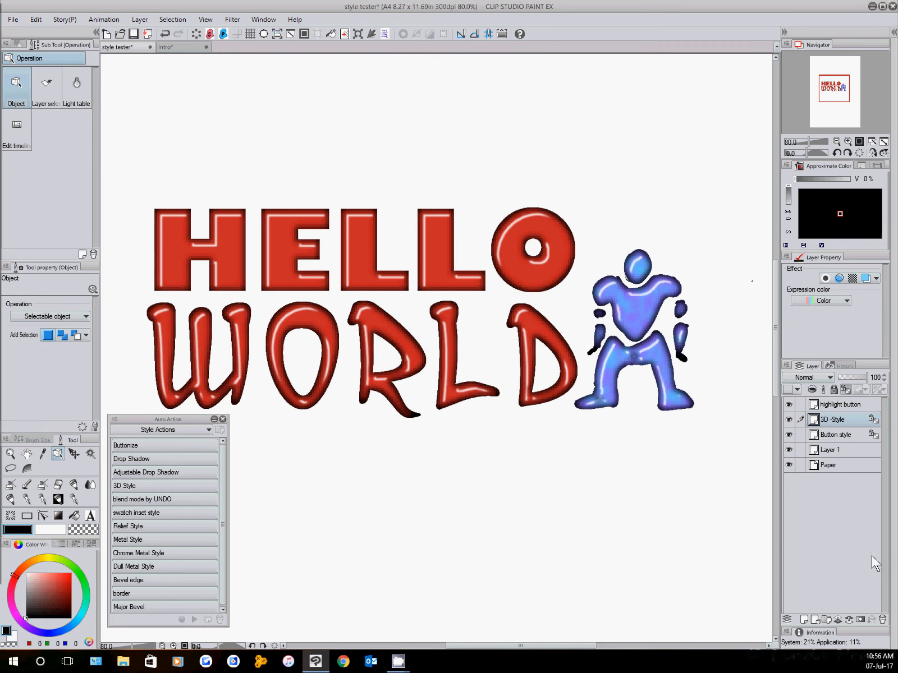
pyautogui.click(881, 620)
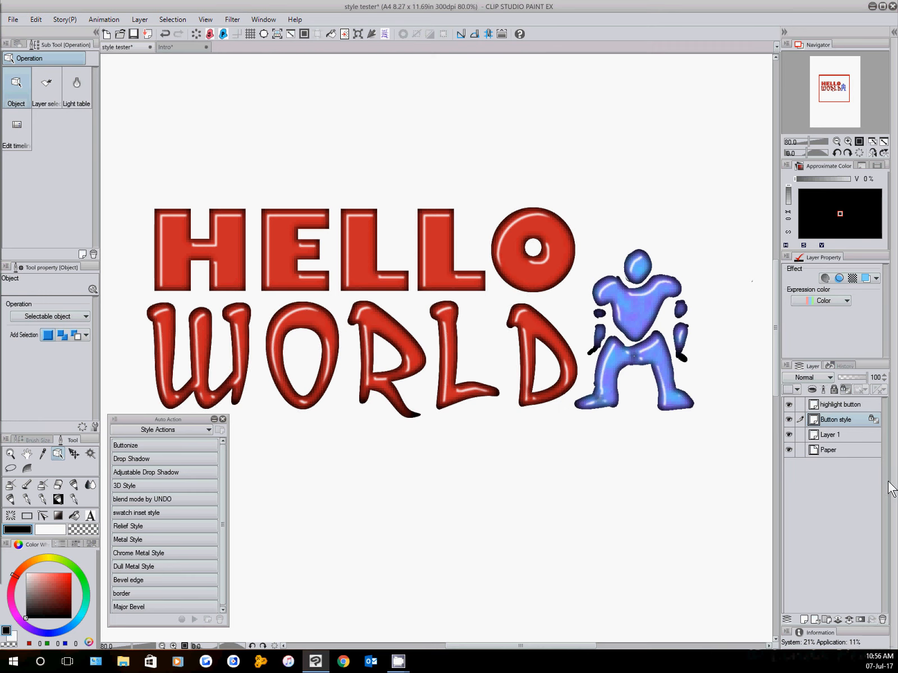
# Try the 3D Style auto action on the unlocked Button style layer with a 13.17 movable blur in direction -24, and delete the resulting layer.
pyautogui.click(847, 389)
pyautogui.click(129, 487)
pyautogui.click(194, 619)
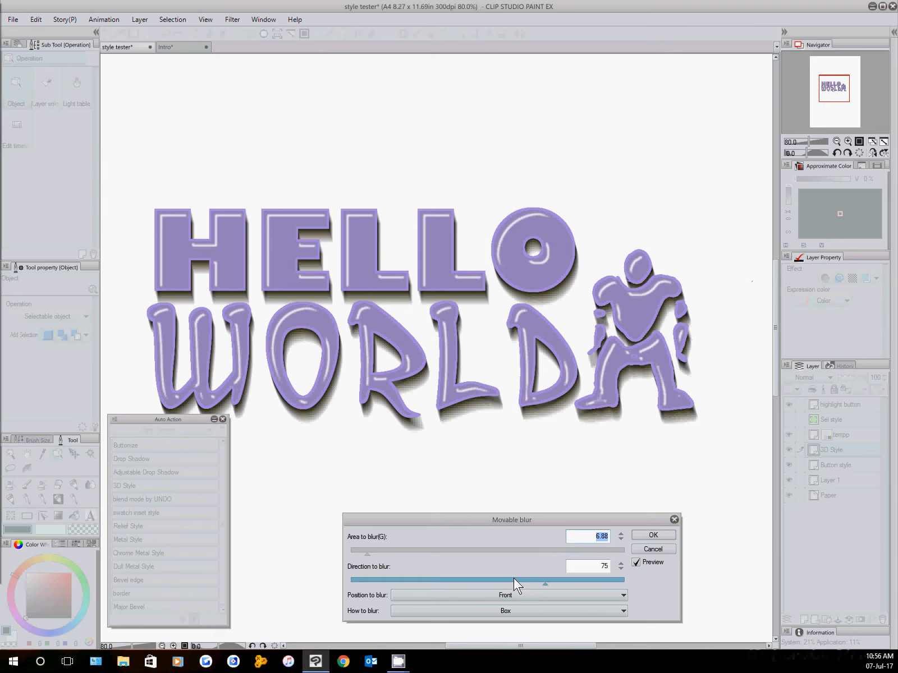
pyautogui.click(580, 583)
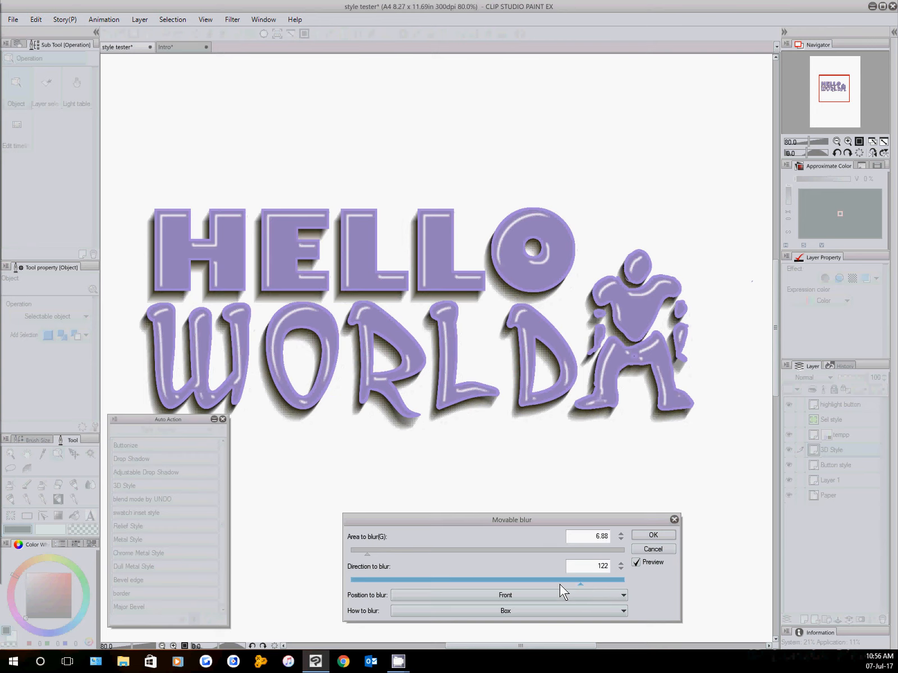
pyautogui.click(470, 579)
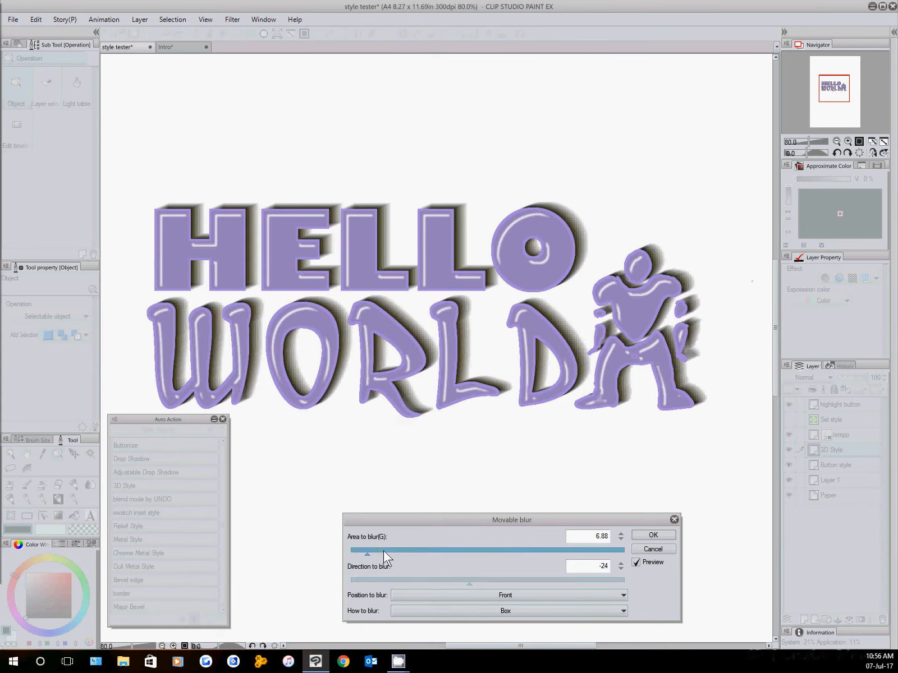
pyautogui.click(385, 551)
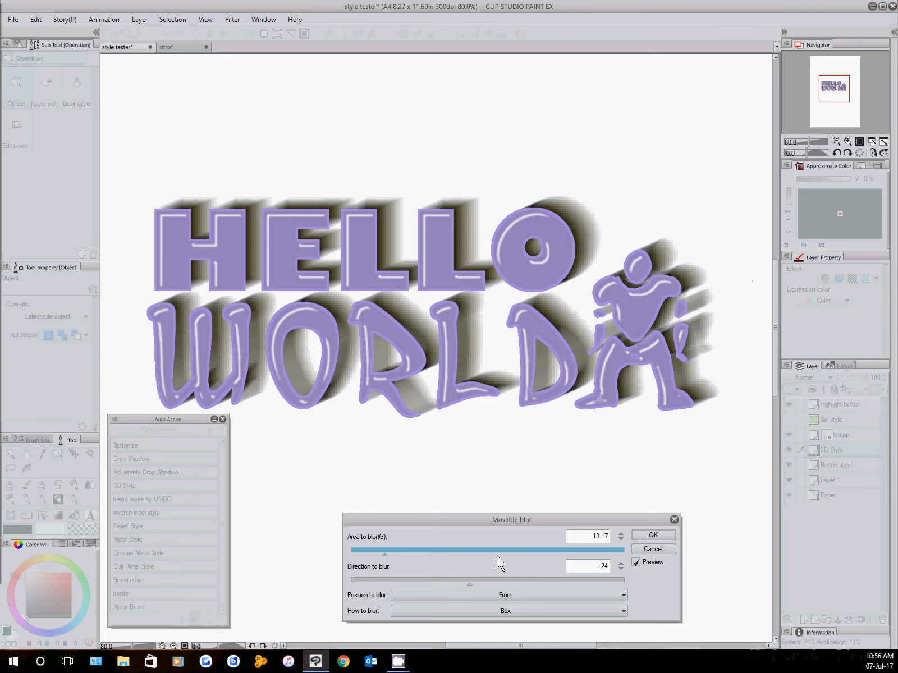
pyautogui.click(653, 535)
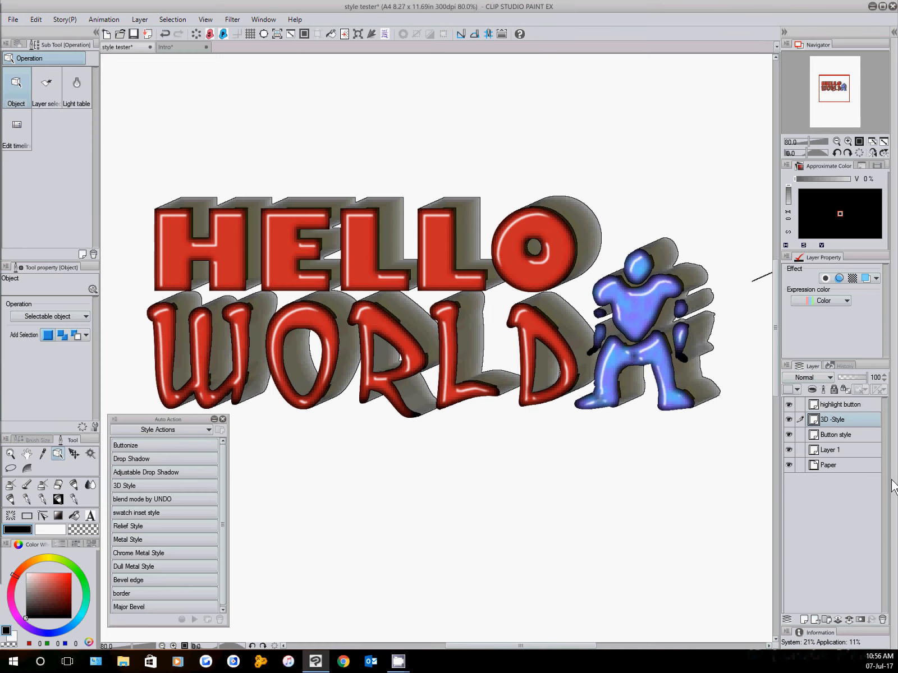
pyautogui.click(882, 619)
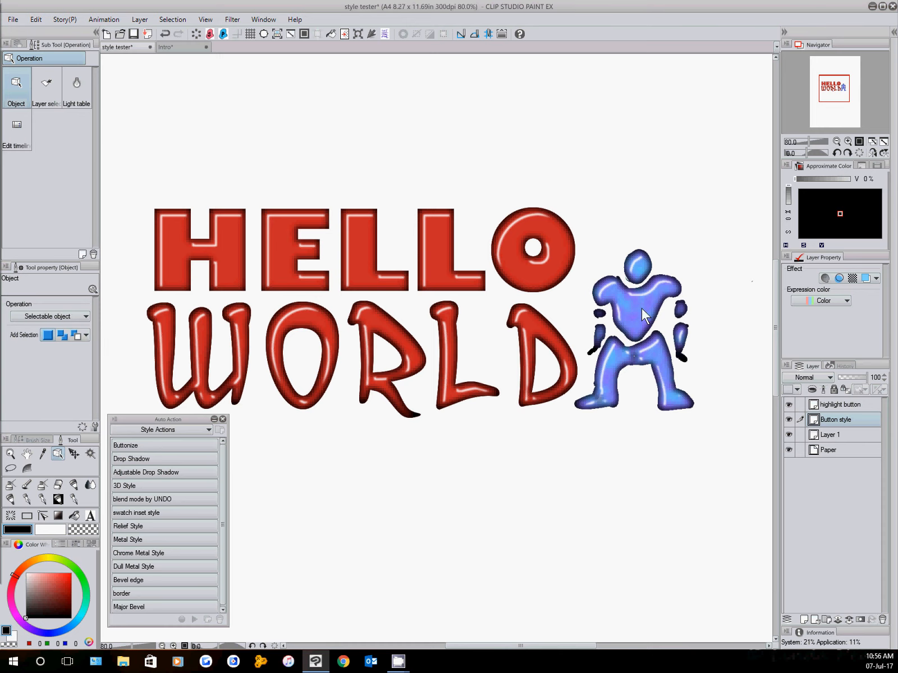
# Delete the highlight button and Button style layers, leaving Layer 1 and Paper.
pyautogui.click(842, 404)
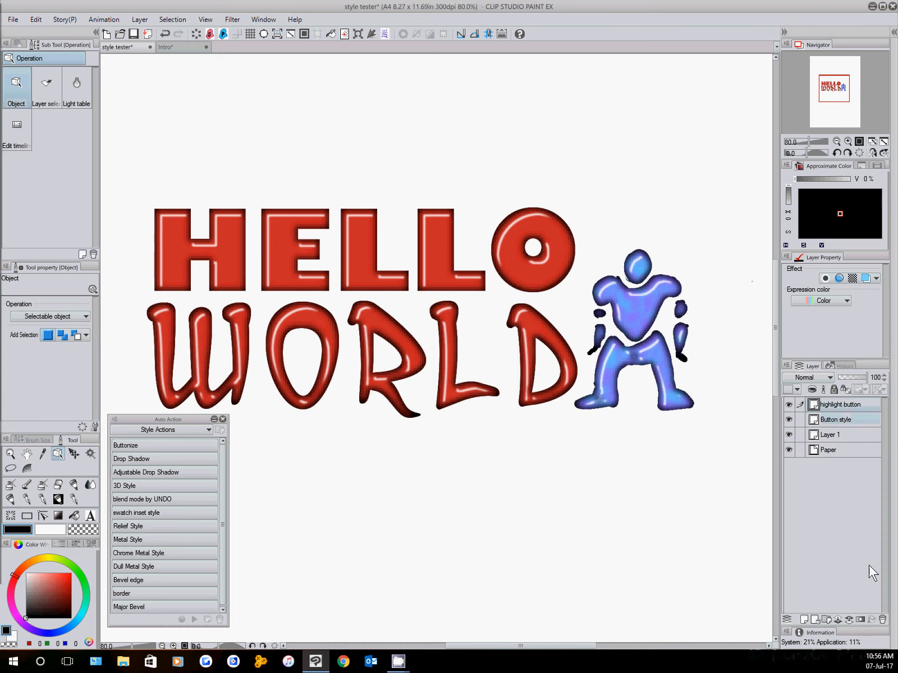
pyautogui.click(883, 620)
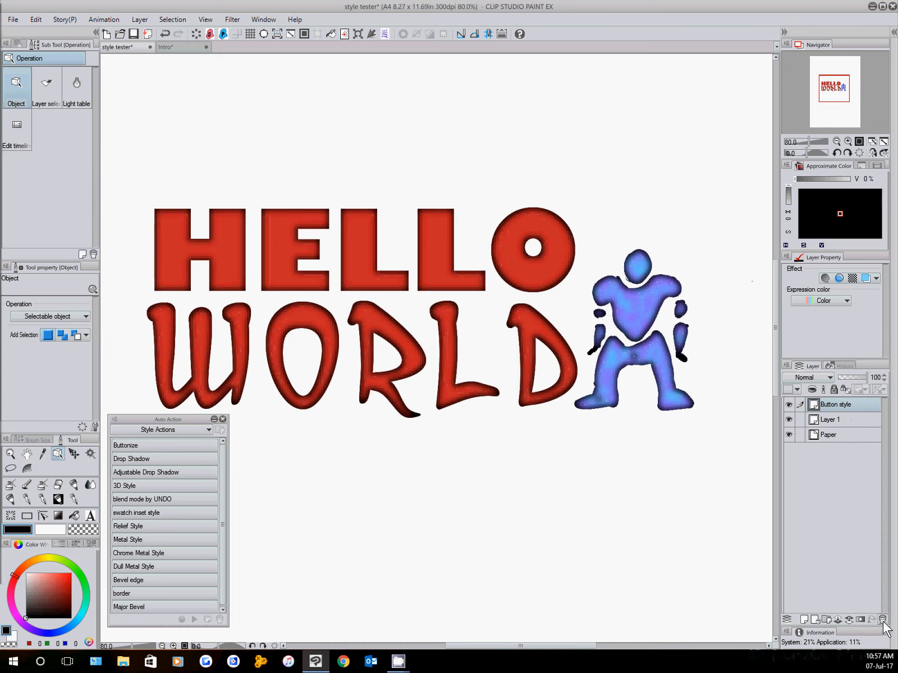
pyautogui.click(882, 620)
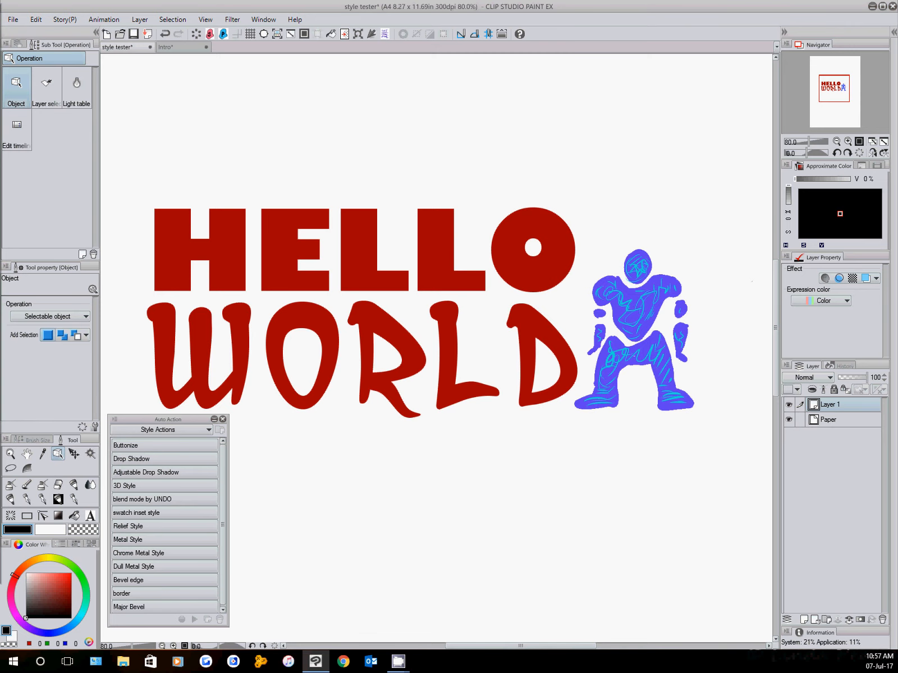
# Run the Dull Metal Style auto action on Layer 1, and apply 3D Style to the result with a 6.88 movable blur in direction 75.
pyautogui.moveTo(133, 569)
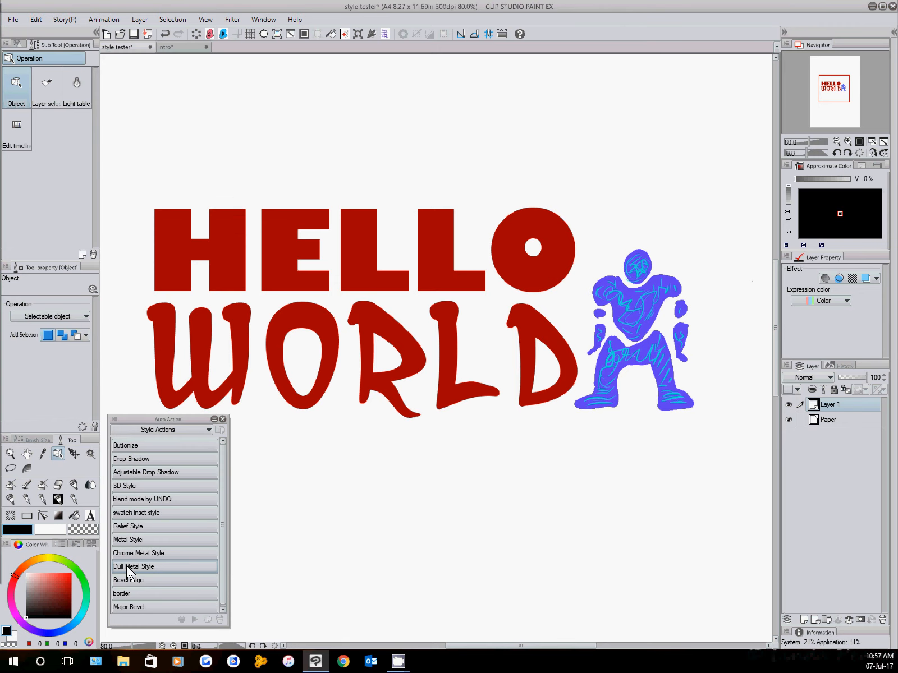
pyautogui.click(126, 565)
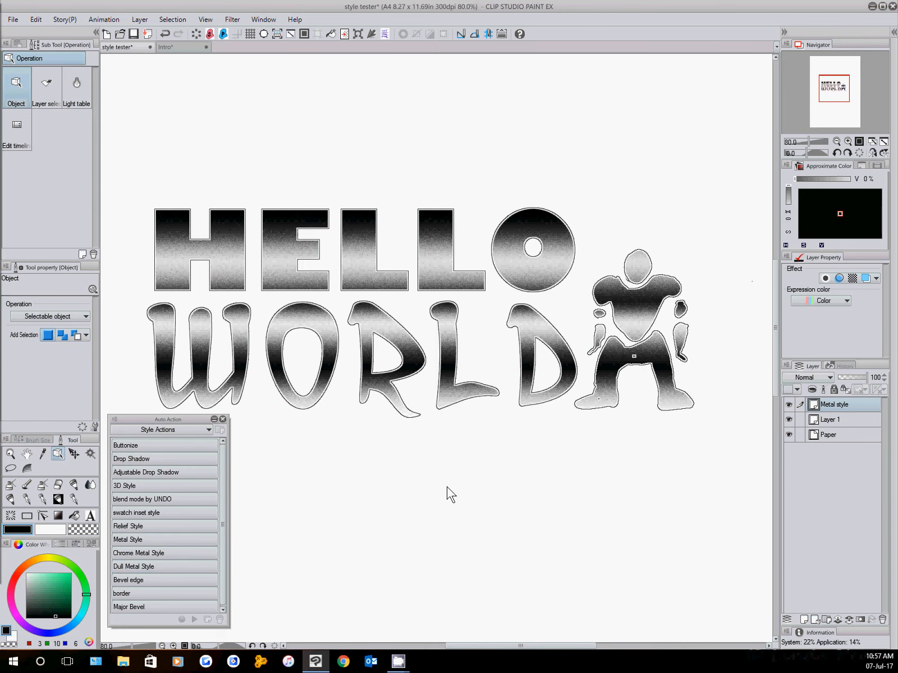
pyautogui.click(129, 485)
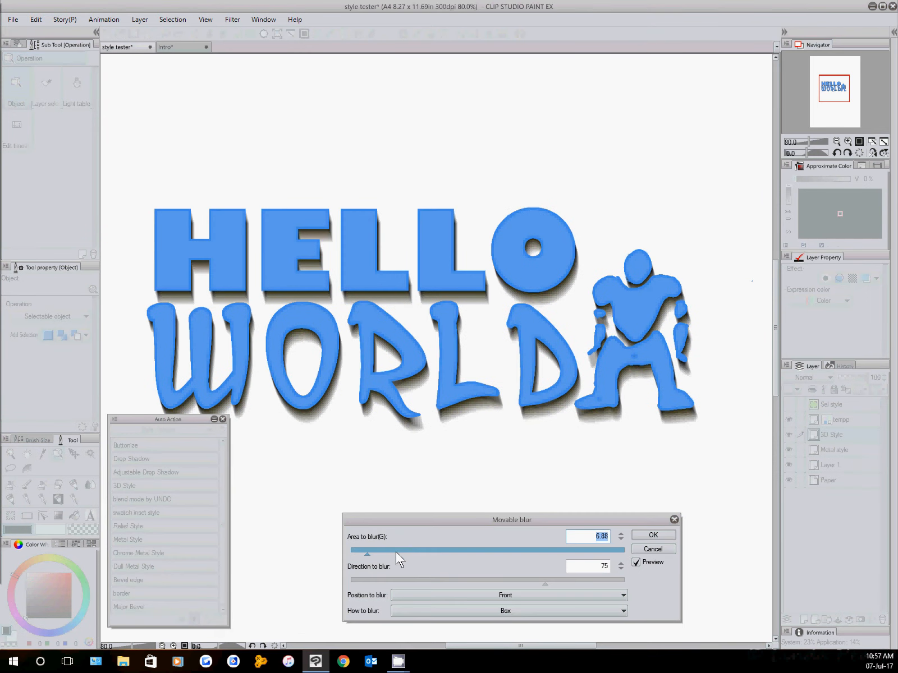
pyautogui.click(653, 535)
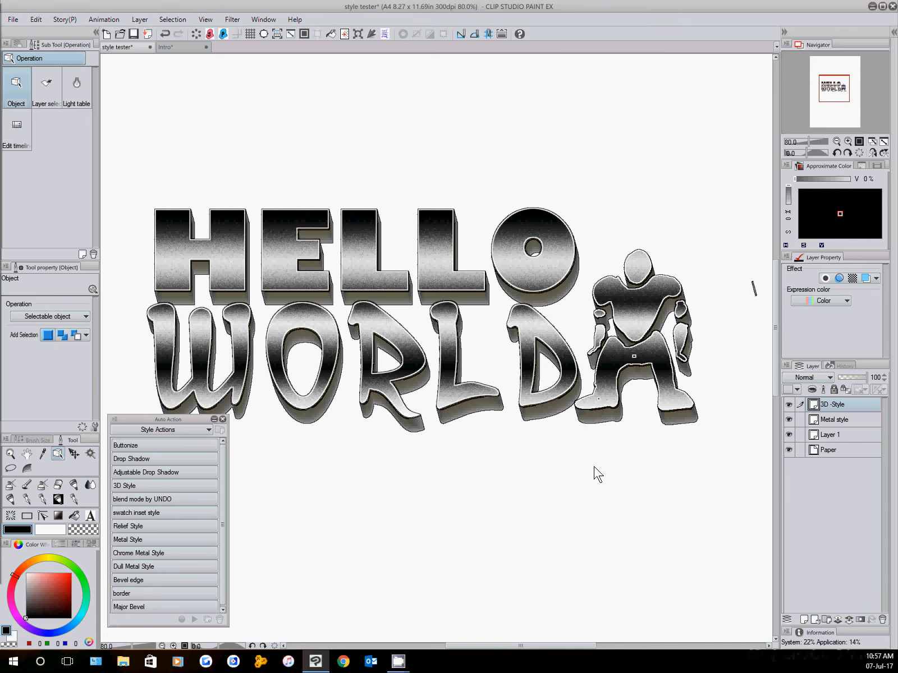
# Enable the layer color effect on the Metal style layer, with dark red as layer color and light yellow as sub color.
pyautogui.click(850, 418)
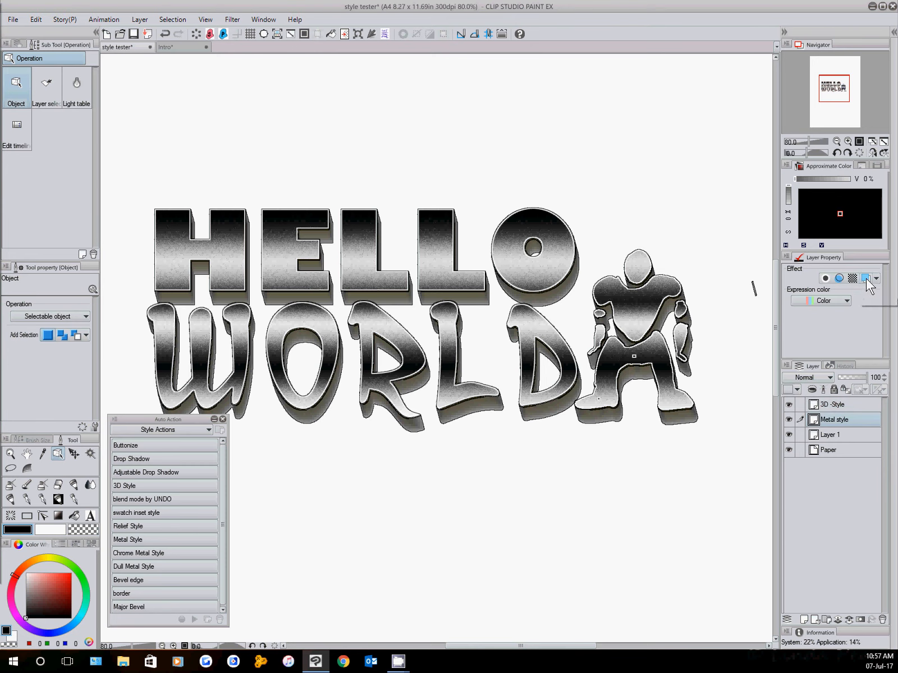
pyautogui.click(865, 278)
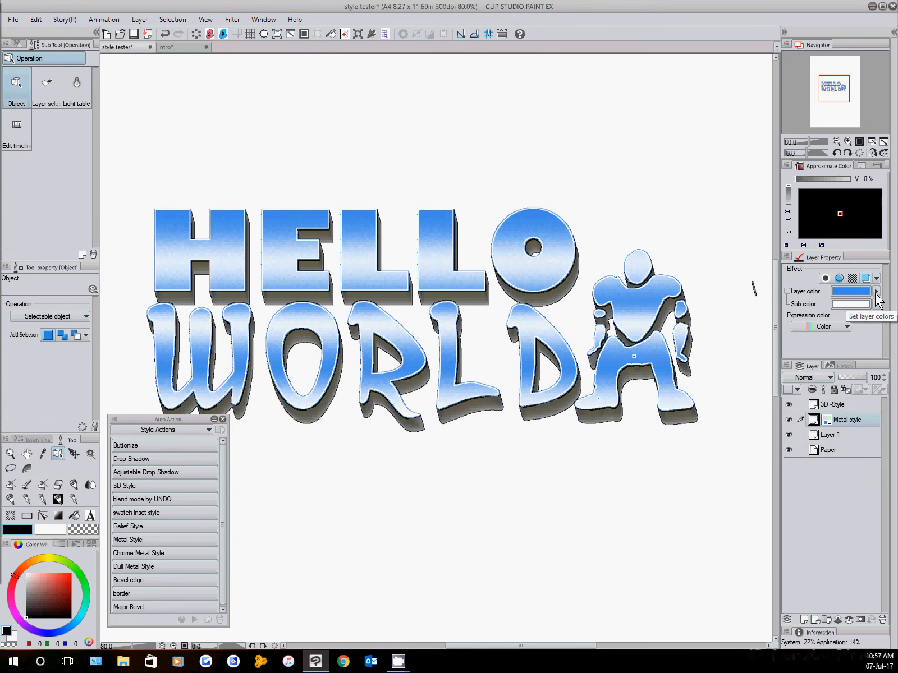
pyautogui.click(876, 292)
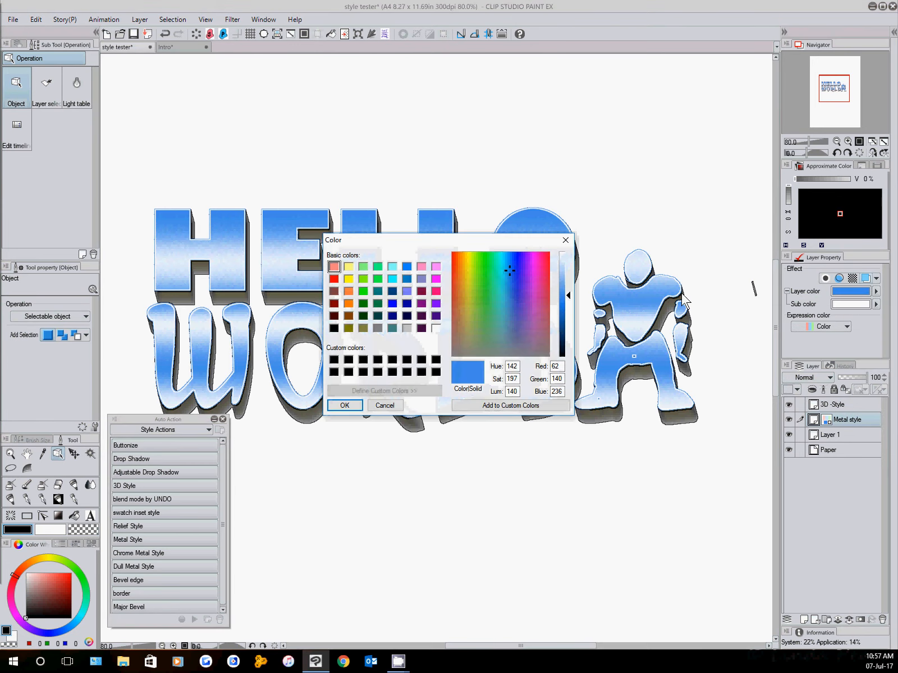
pyautogui.click(334, 304)
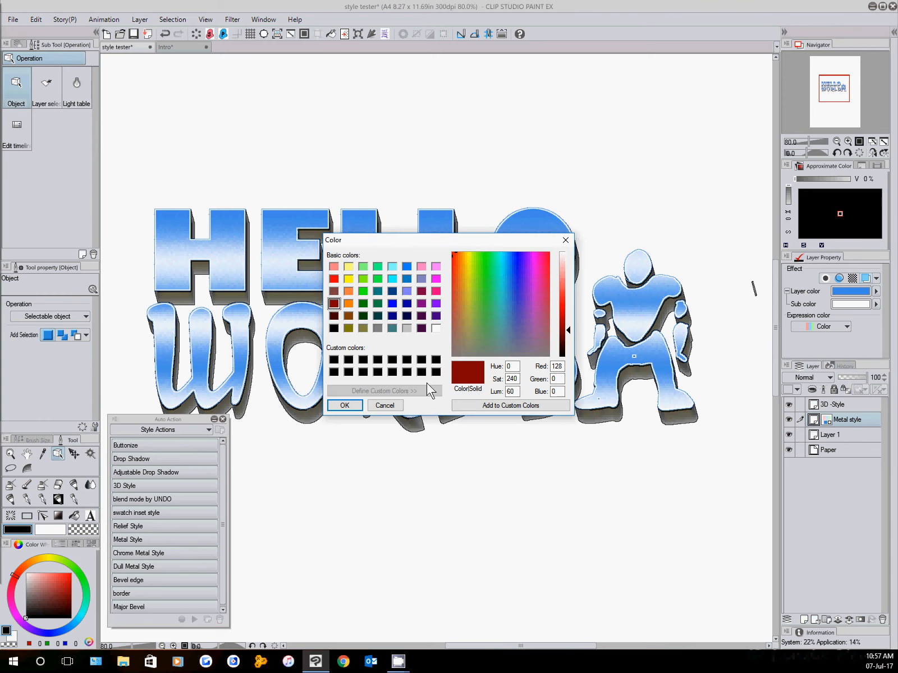
pyautogui.click(344, 405)
pyautogui.click(876, 305)
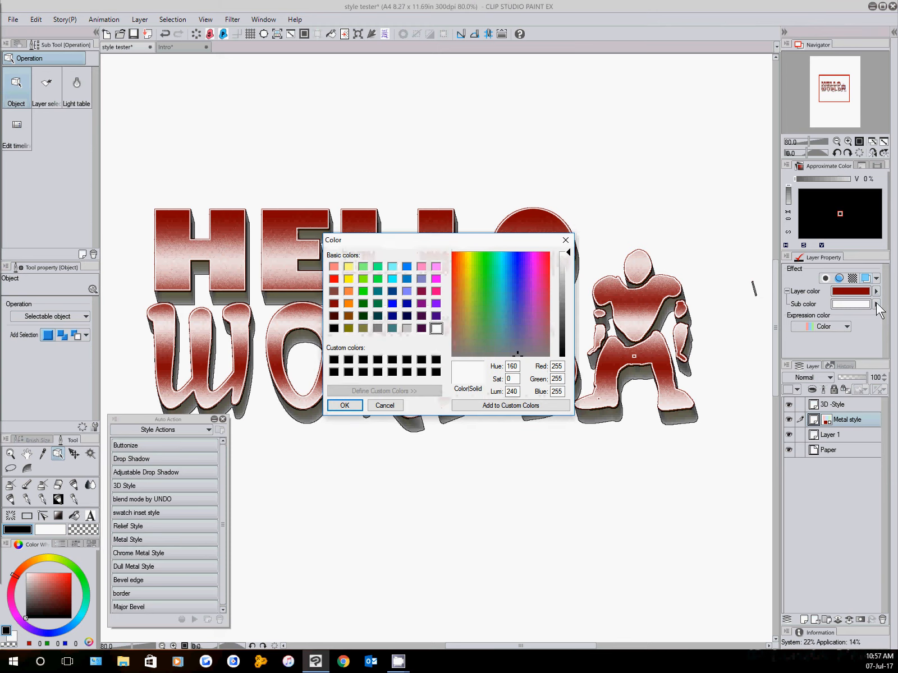
pyautogui.click(348, 267)
pyautogui.click(359, 407)
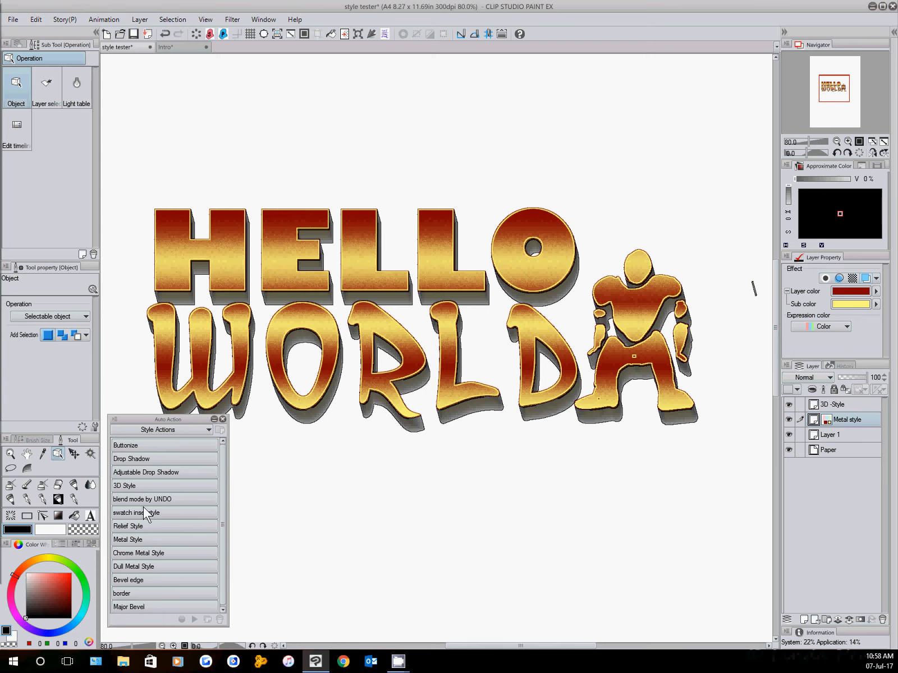
# Run the Relief Style auto action on the red and gold Metal style layer with a 12 px shrinking width.
pyautogui.rightClick(141, 531)
pyautogui.click(135, 525)
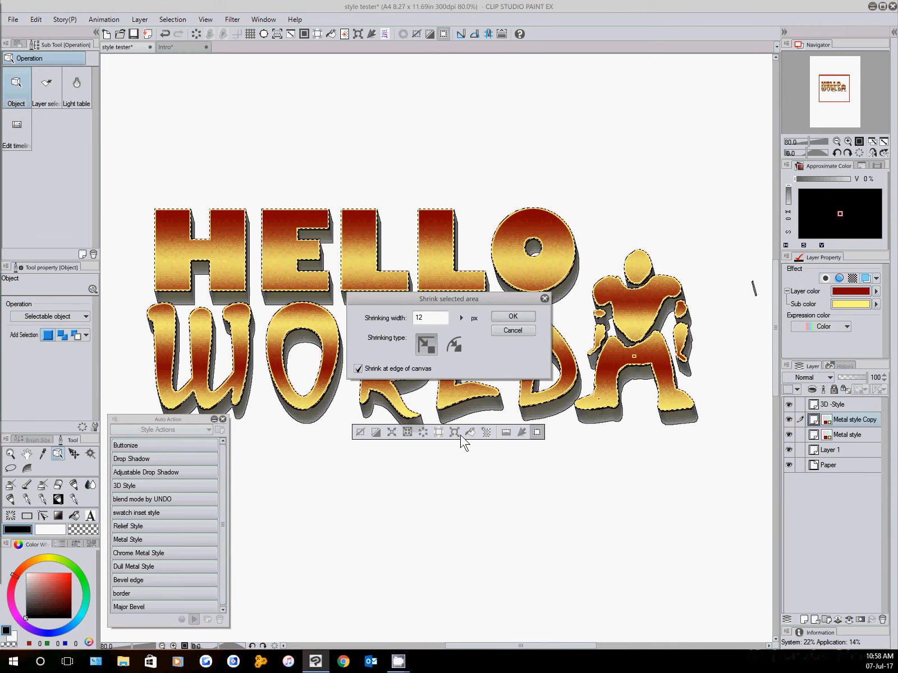
pyautogui.click(519, 316)
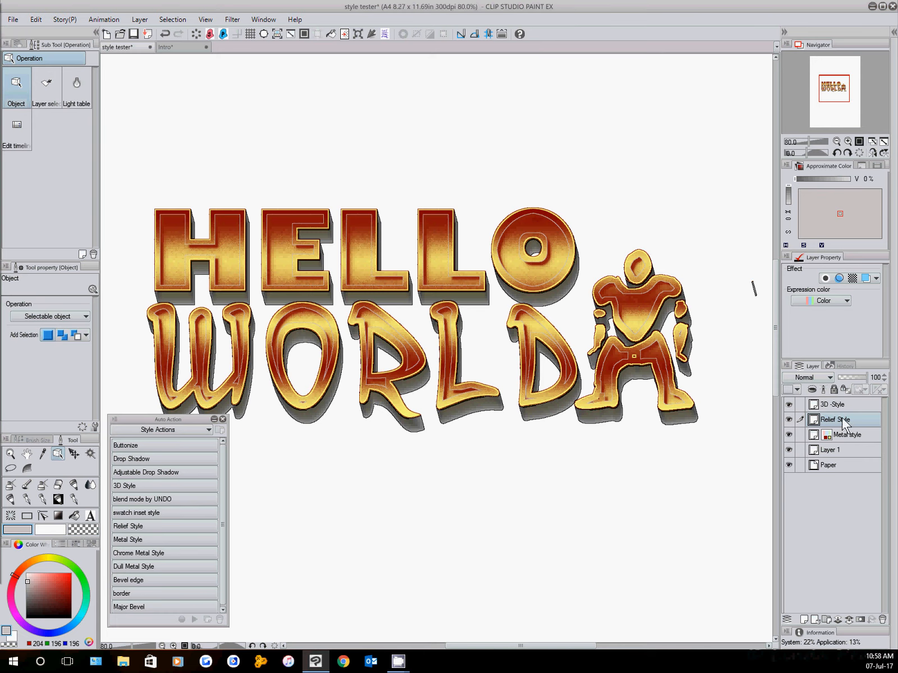
# Try the layer color and tone effects on the Relief Style layer, turning each off again.
pyautogui.click(867, 279)
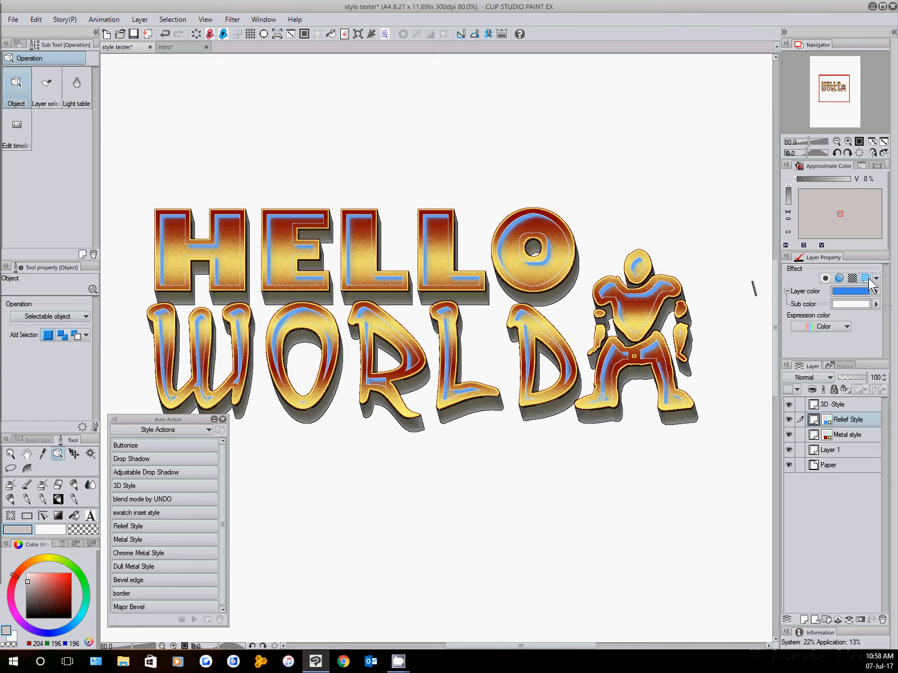
pyautogui.click(866, 278)
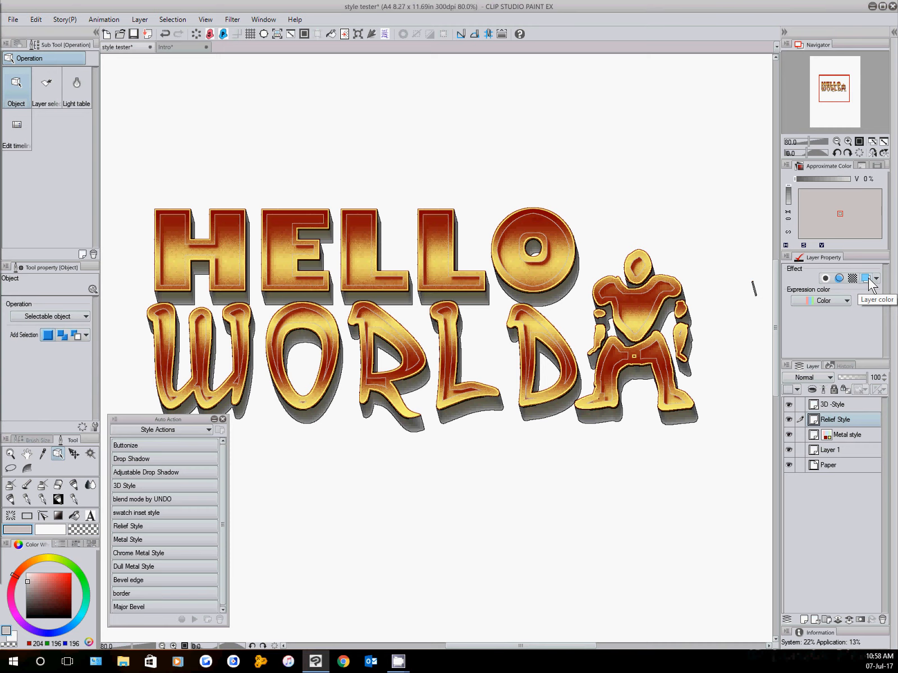
pyautogui.click(852, 279)
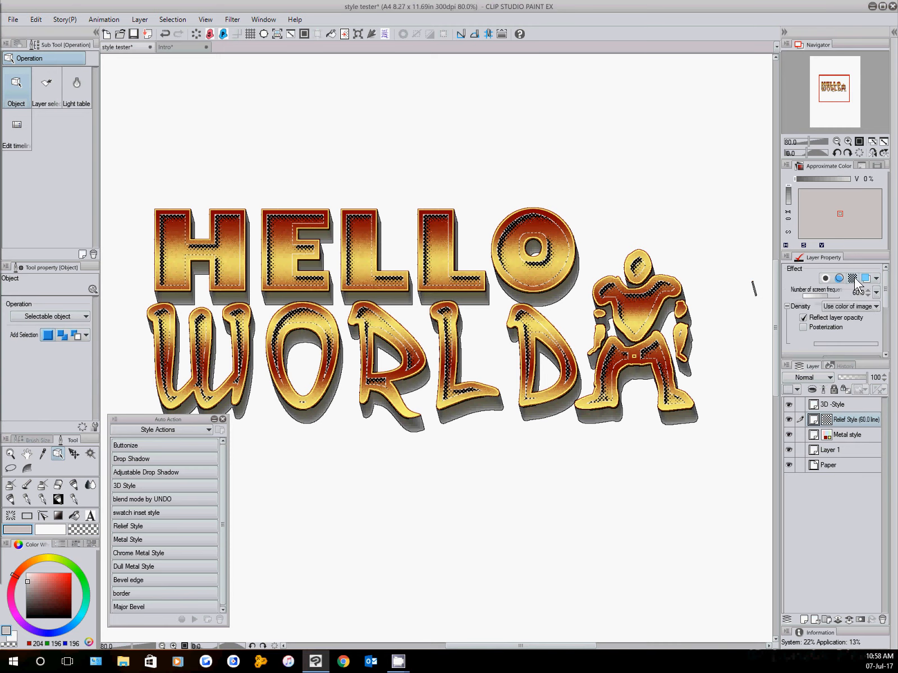
pyautogui.click(852, 278)
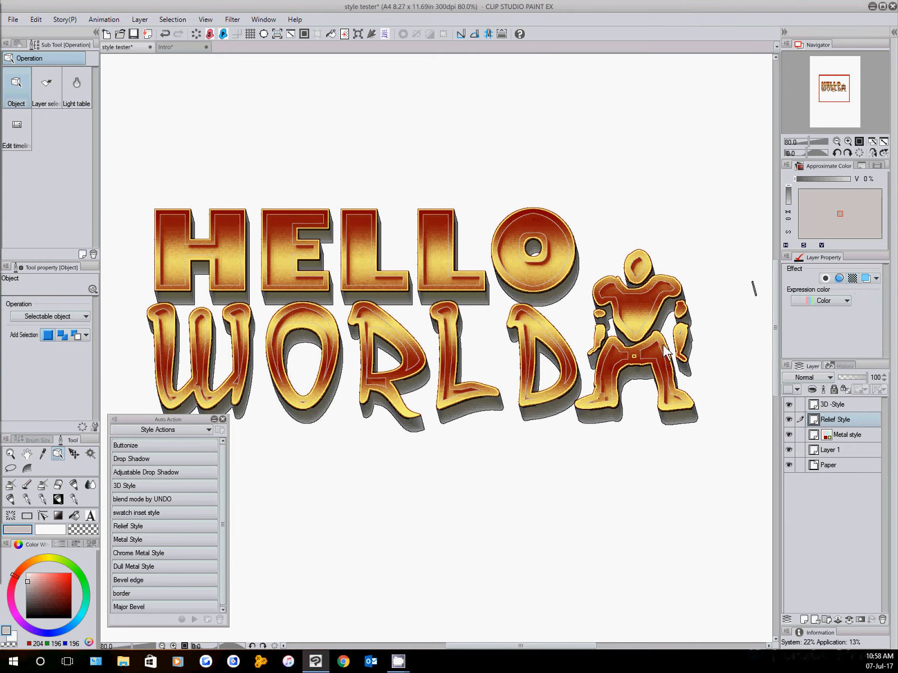
# Turn off the layer color effect on the Metal style layer and delete the Relief Style layer.
pyautogui.click(850, 440)
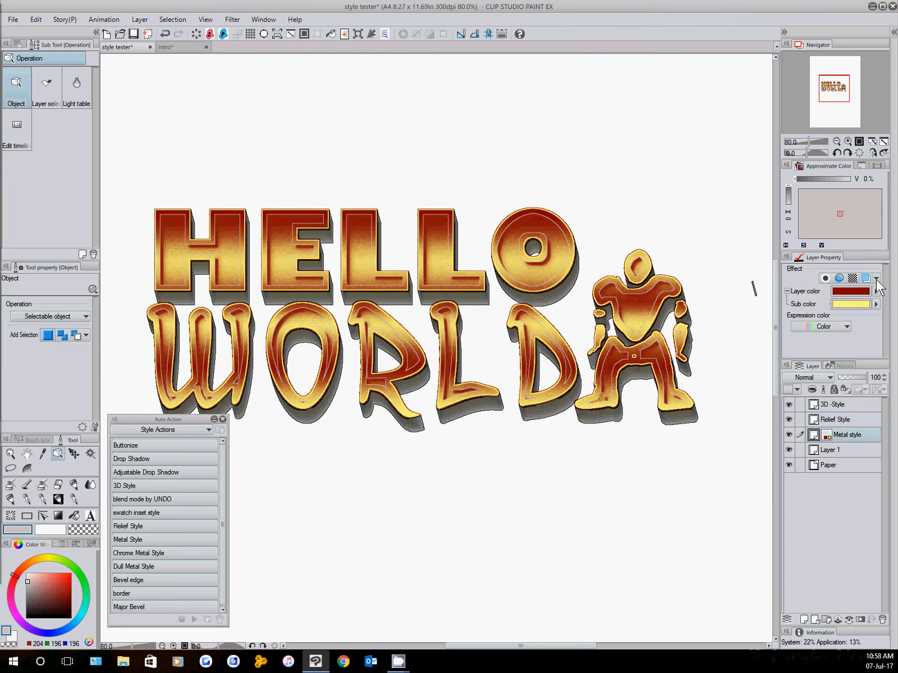
pyautogui.click(865, 278)
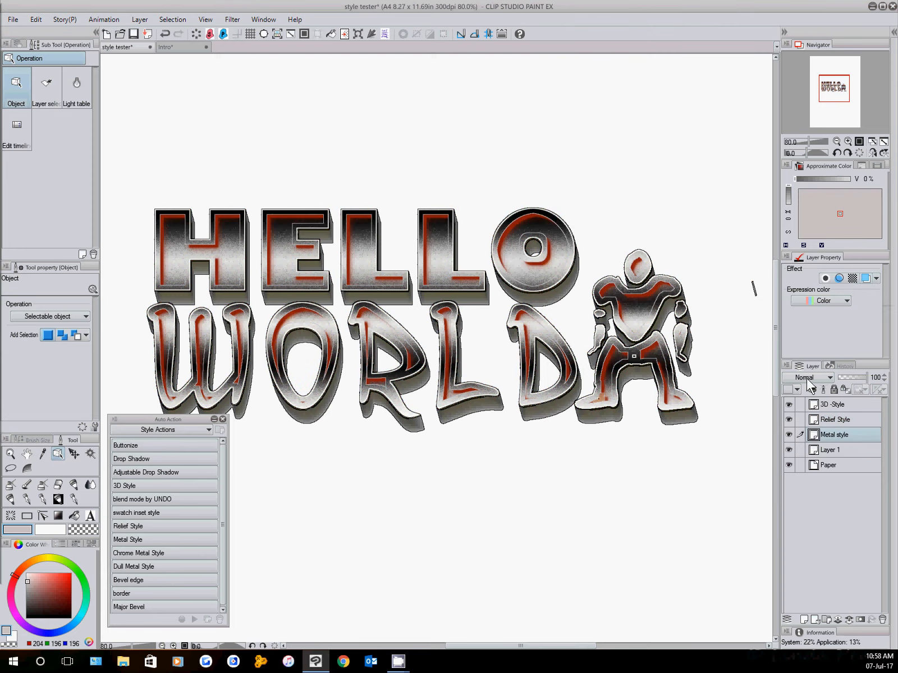
pyautogui.click(789, 420)
pyautogui.click(841, 420)
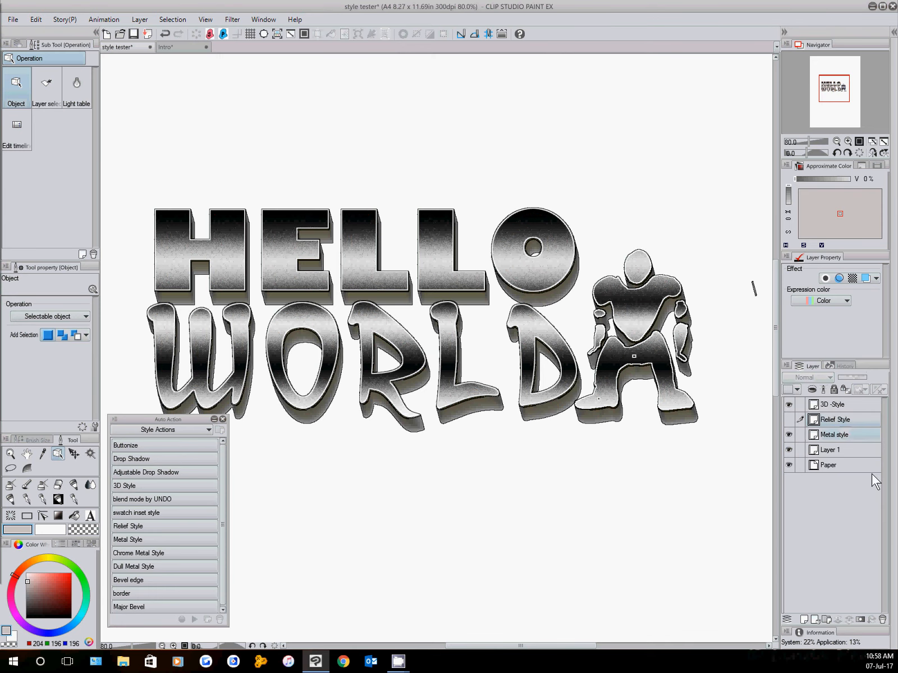
pyautogui.click(882, 619)
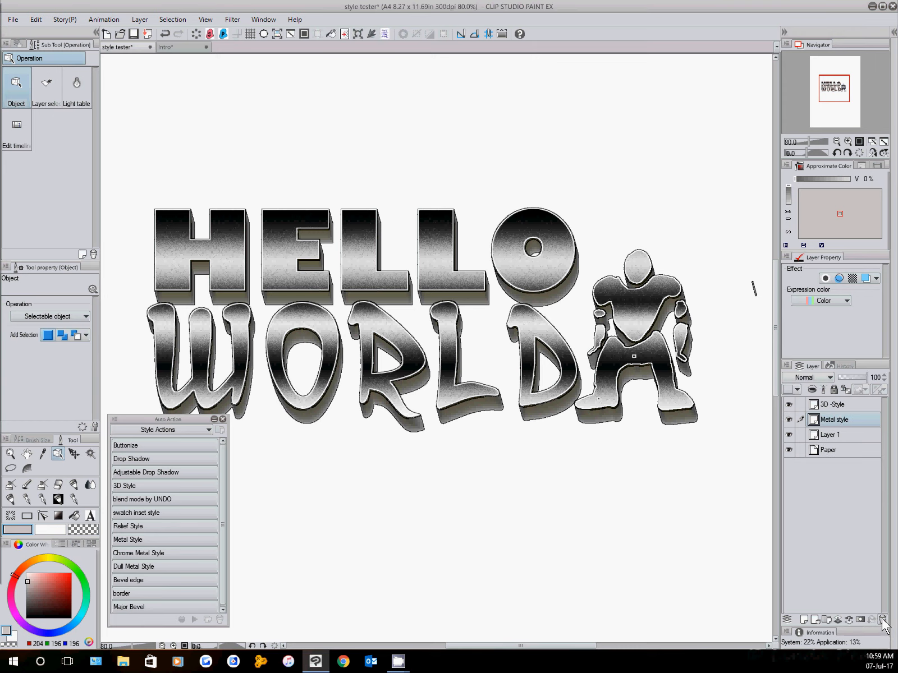
# Run the Relief Style auto action on the gray Metal style layer with the shrinking width raised above 12 px.
pyautogui.doubleClick(139, 528)
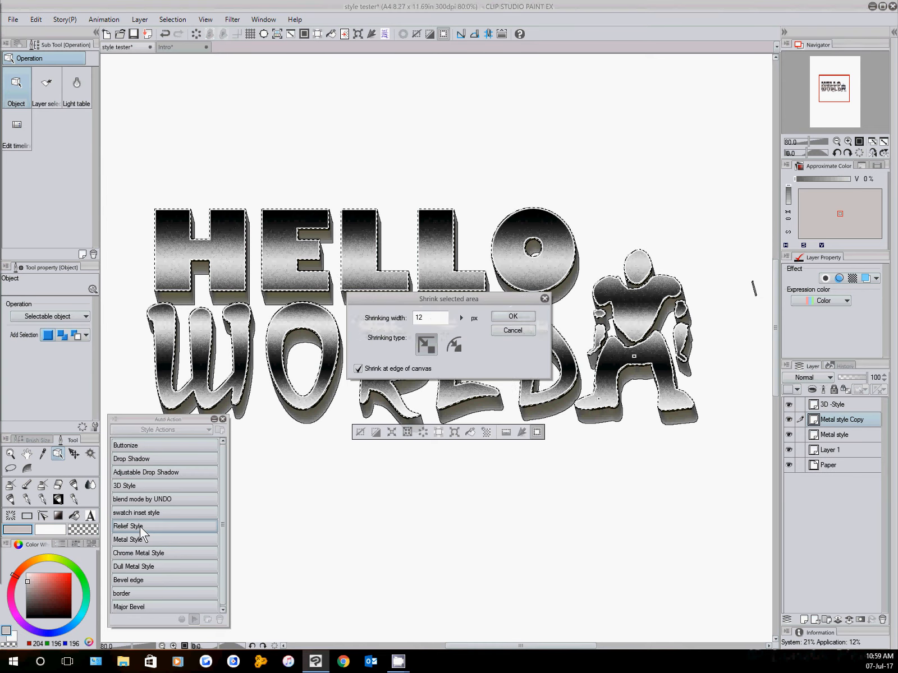
pyautogui.click(461, 317)
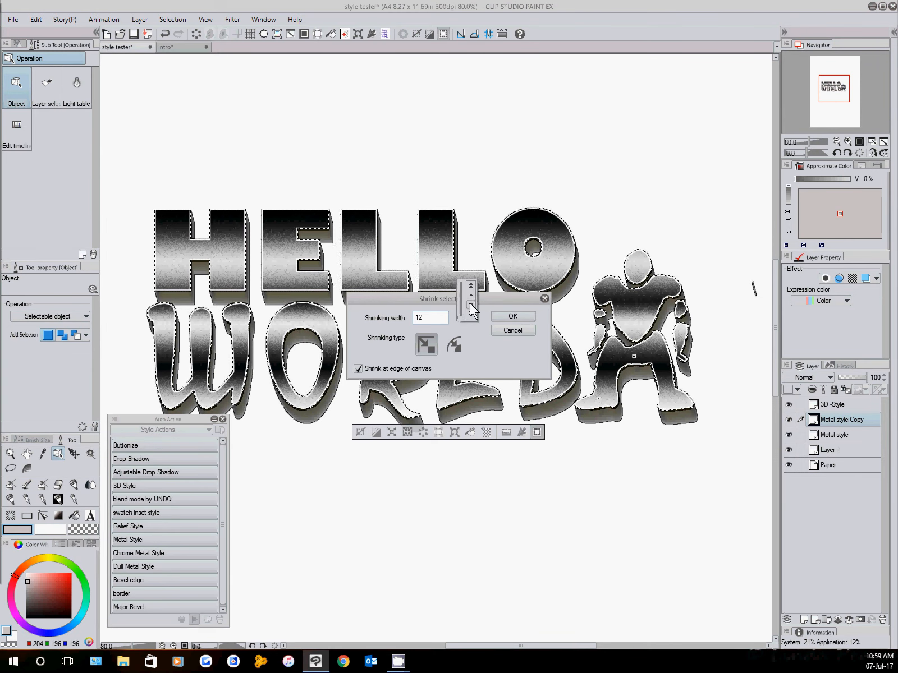
pyautogui.click(469, 294)
pyautogui.click(469, 295)
pyautogui.click(469, 294)
pyautogui.click(469, 294)
pyautogui.click(534, 314)
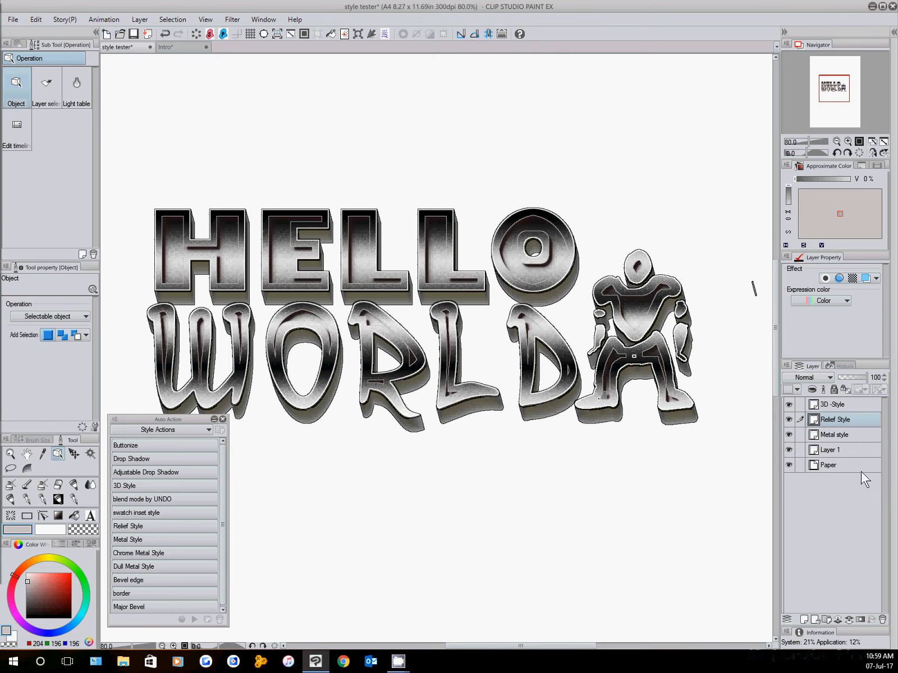
# Delete the 3D-Style layer and make the Metal style layer active.
pyautogui.click(833, 405)
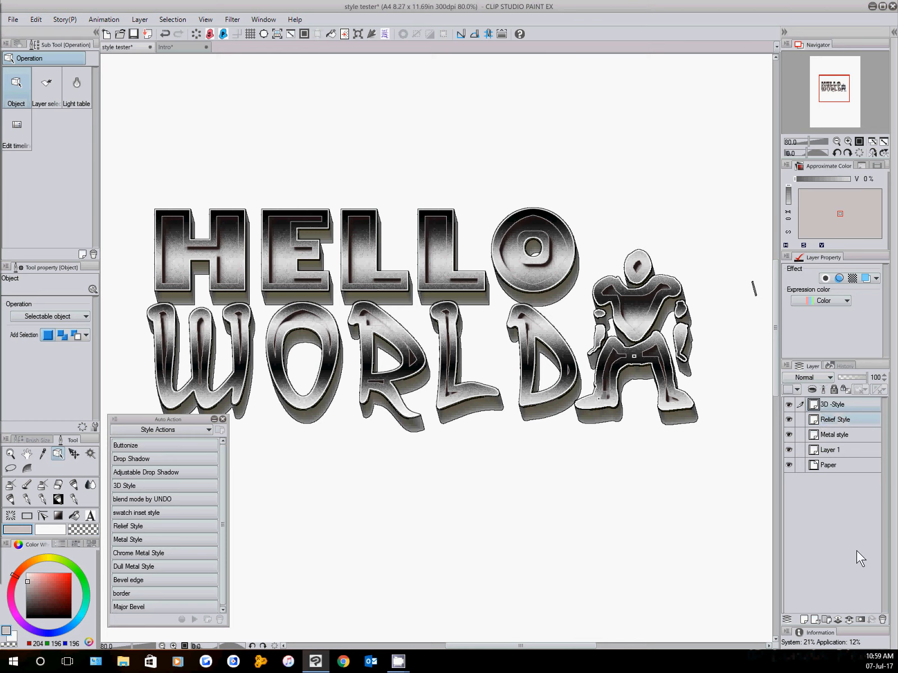
pyautogui.click(882, 619)
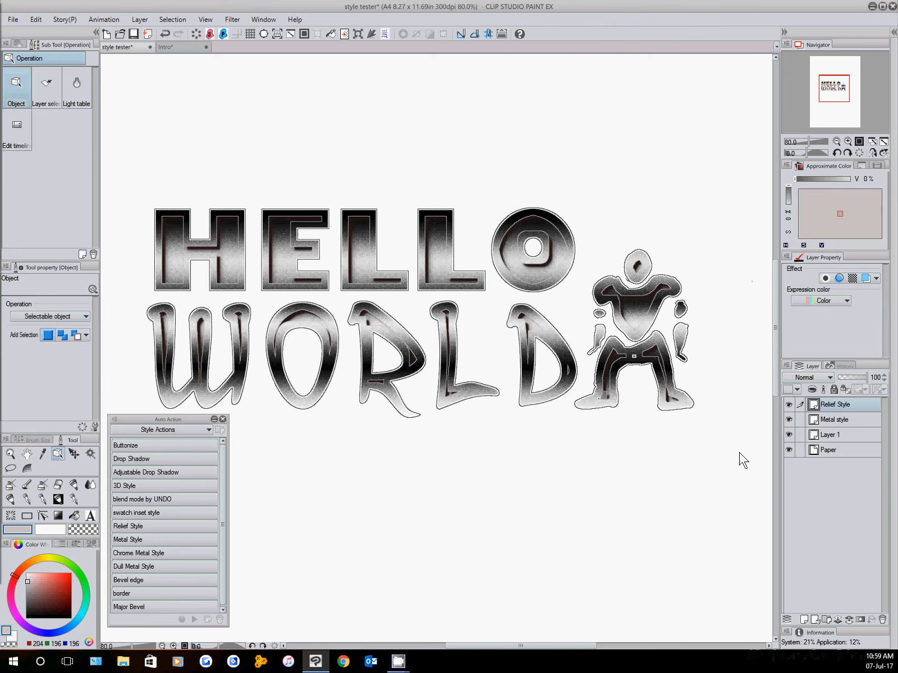
pyautogui.click(847, 418)
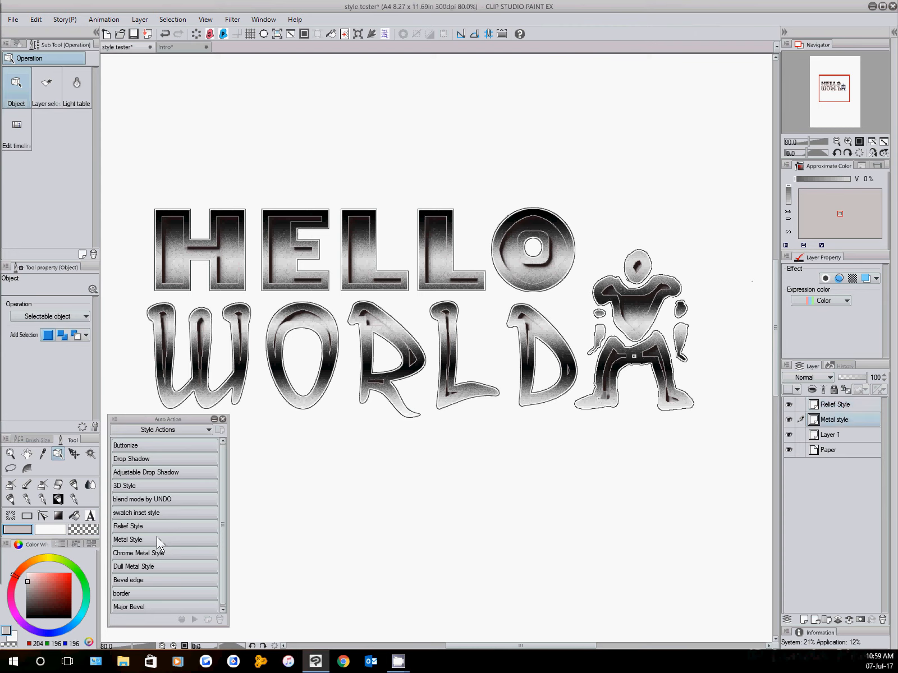
# Run the Adjustable Drop Shadow auto action on the Metal style layer with blur area 17.84 and blur direction 17.
pyautogui.moveTo(136, 470)
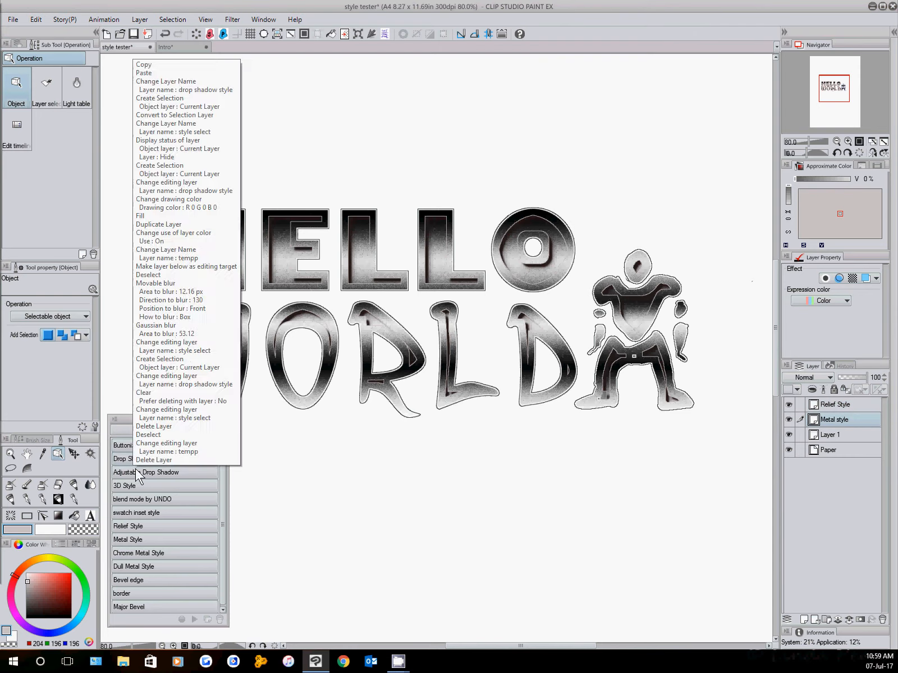
pyautogui.click(170, 471)
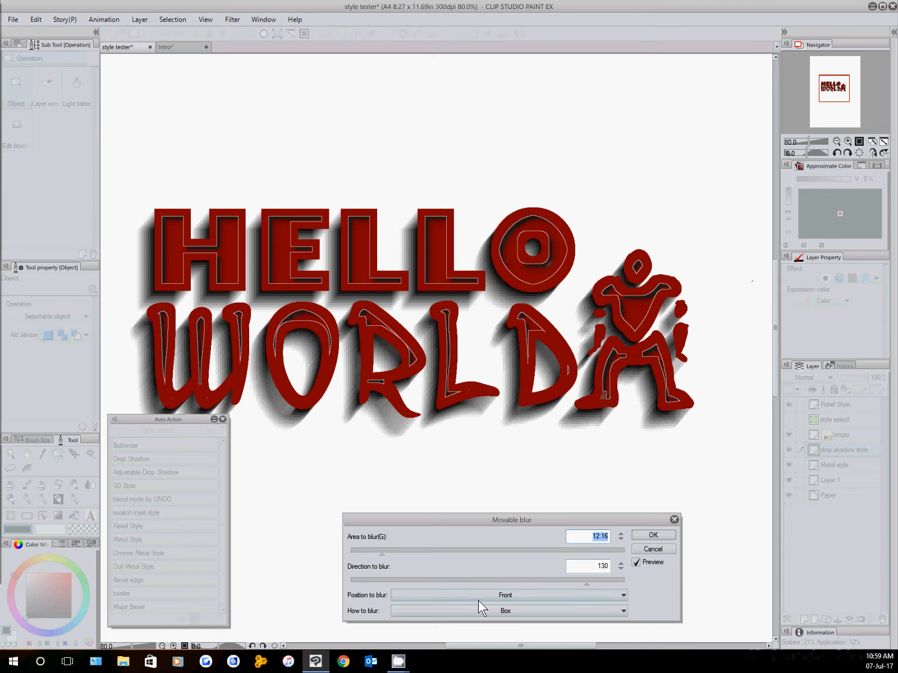
pyautogui.click(454, 580)
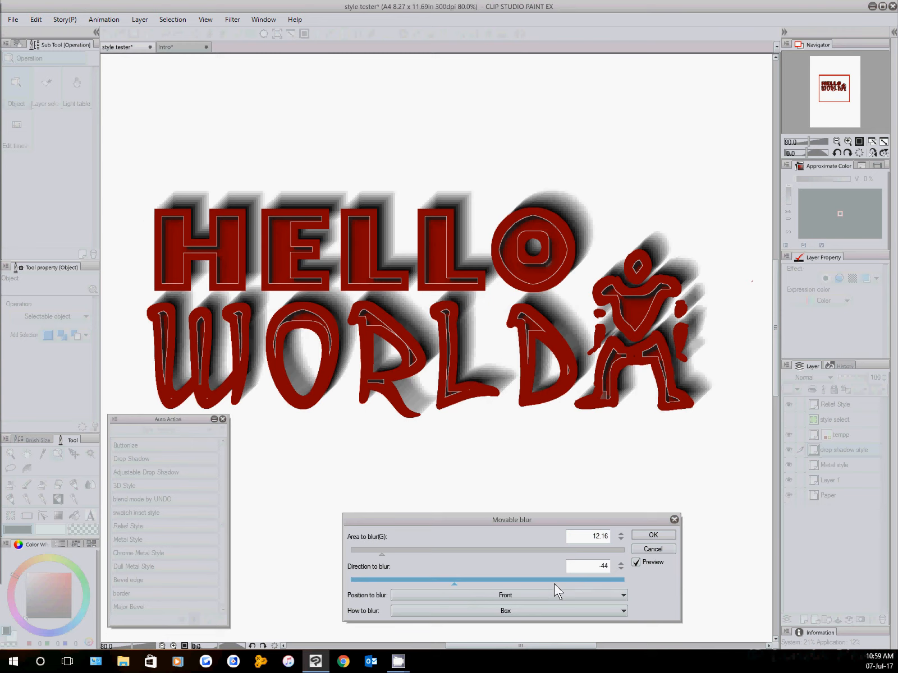
pyautogui.click(572, 580)
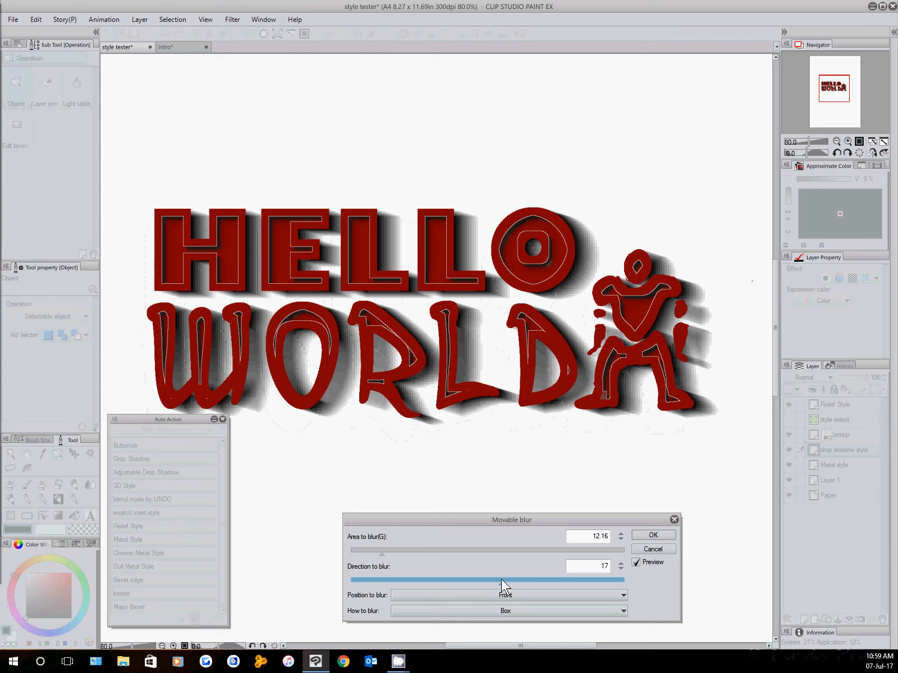
pyautogui.click(398, 550)
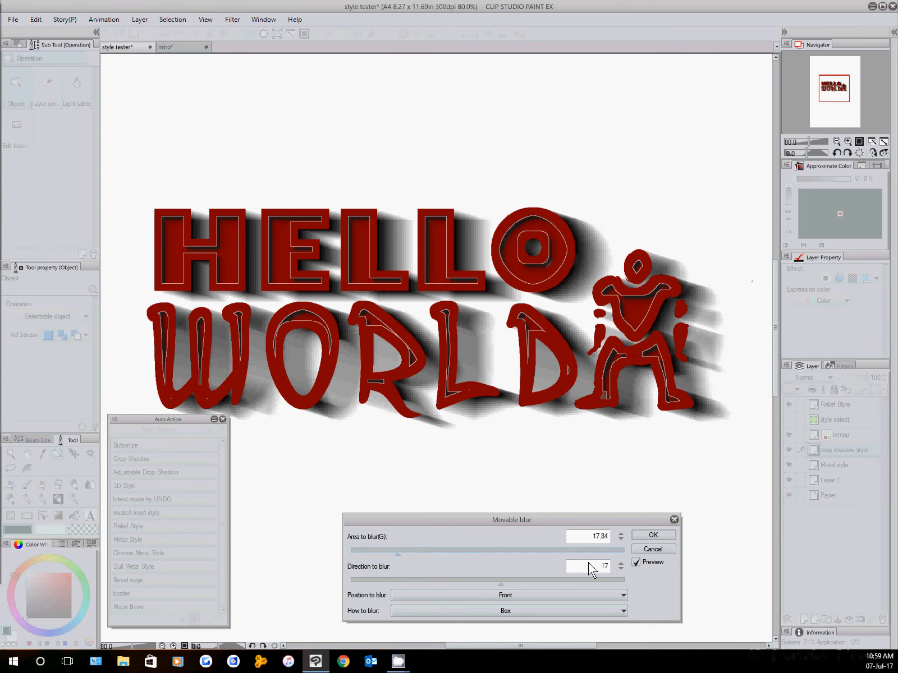
pyautogui.click(657, 535)
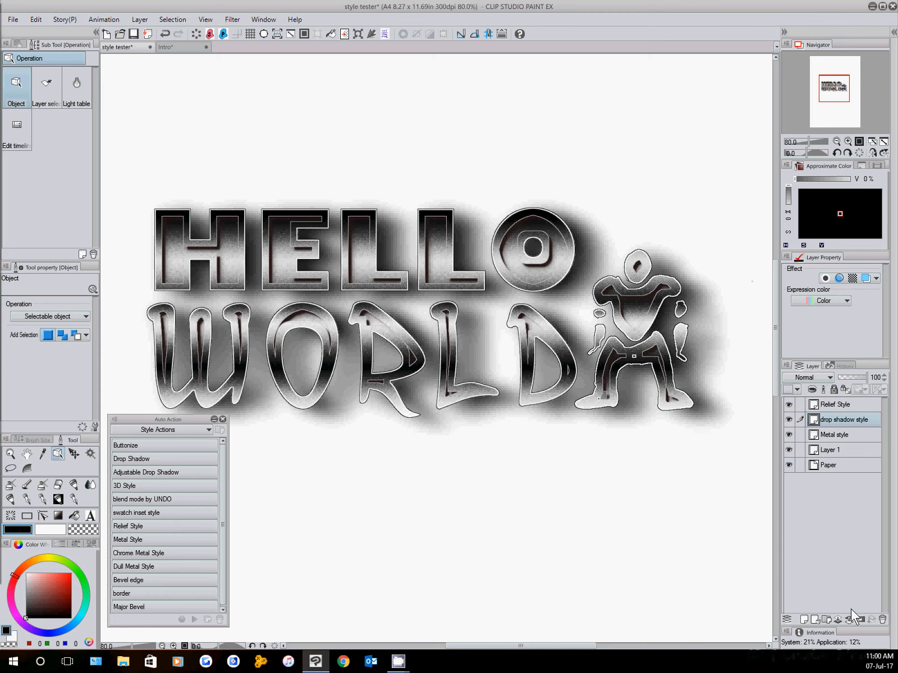
# Delete the drop shadow style layer and the Relief Style layer.
pyautogui.click(883, 620)
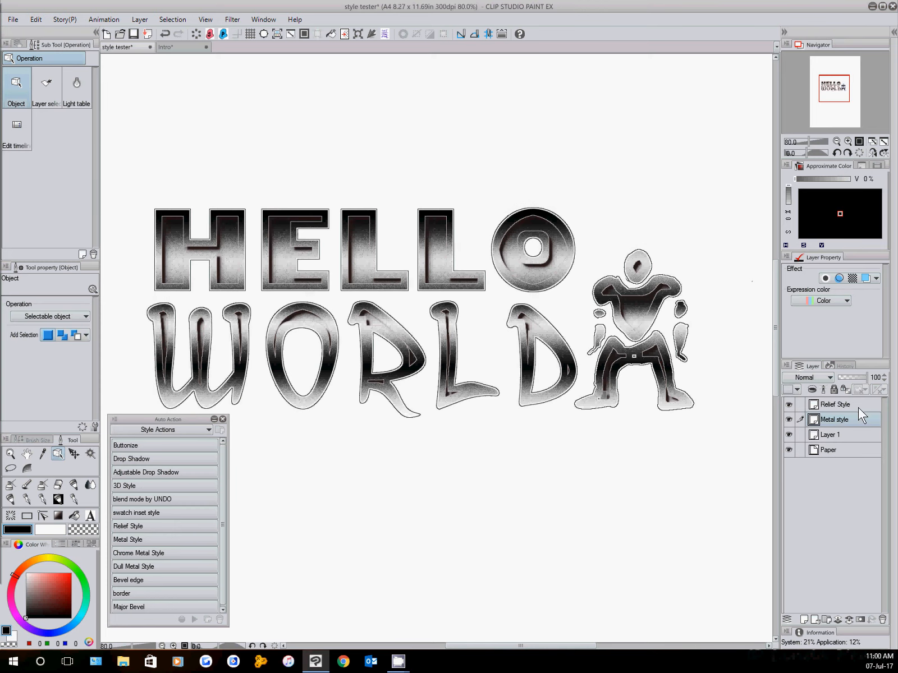
pyautogui.click(840, 409)
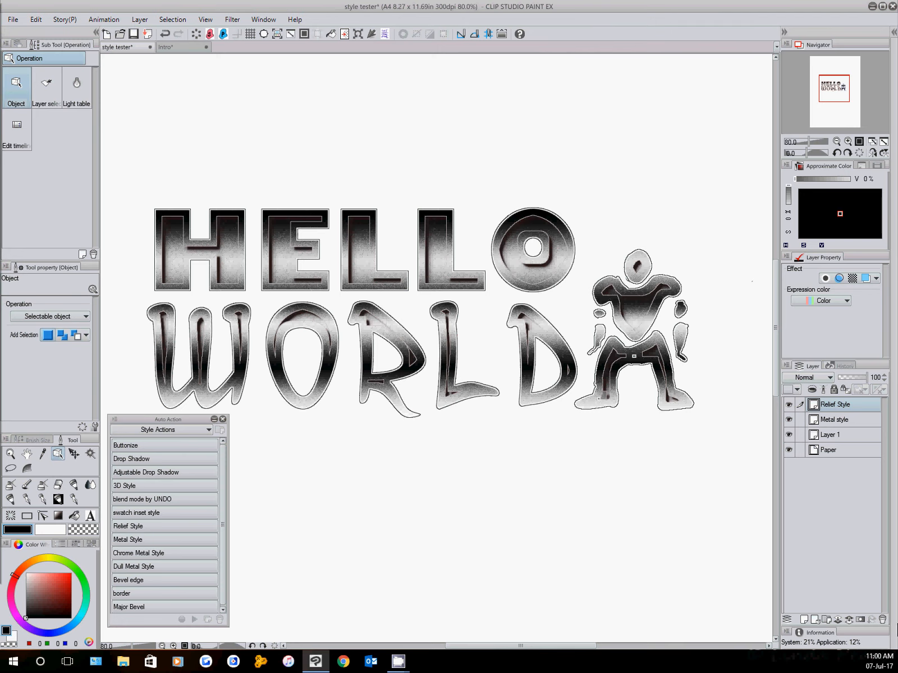
pyautogui.click(881, 620)
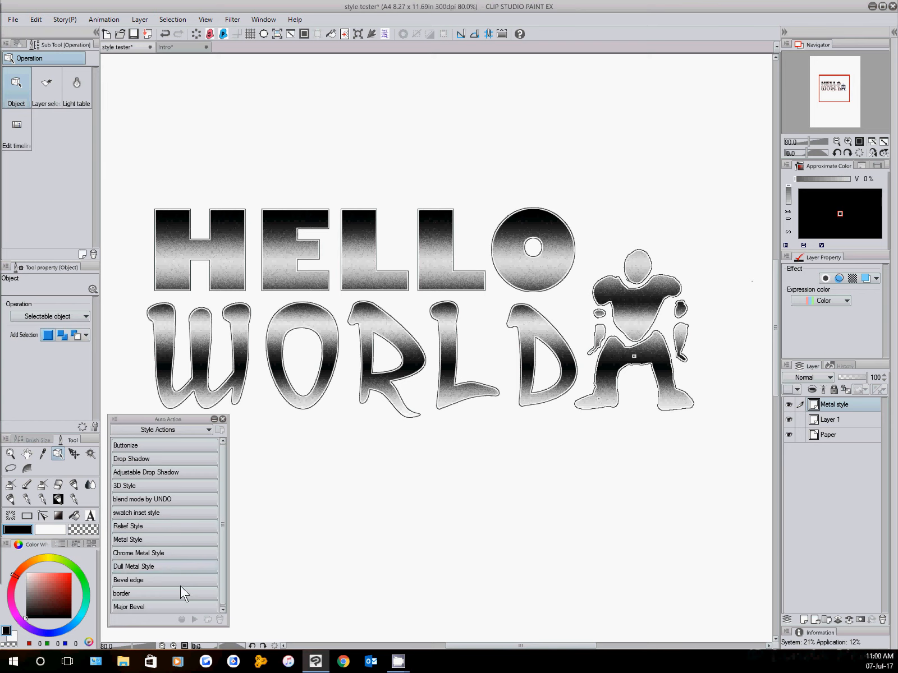
# Run the border auto action twice on the Metal style layer.
pyautogui.moveTo(127, 593)
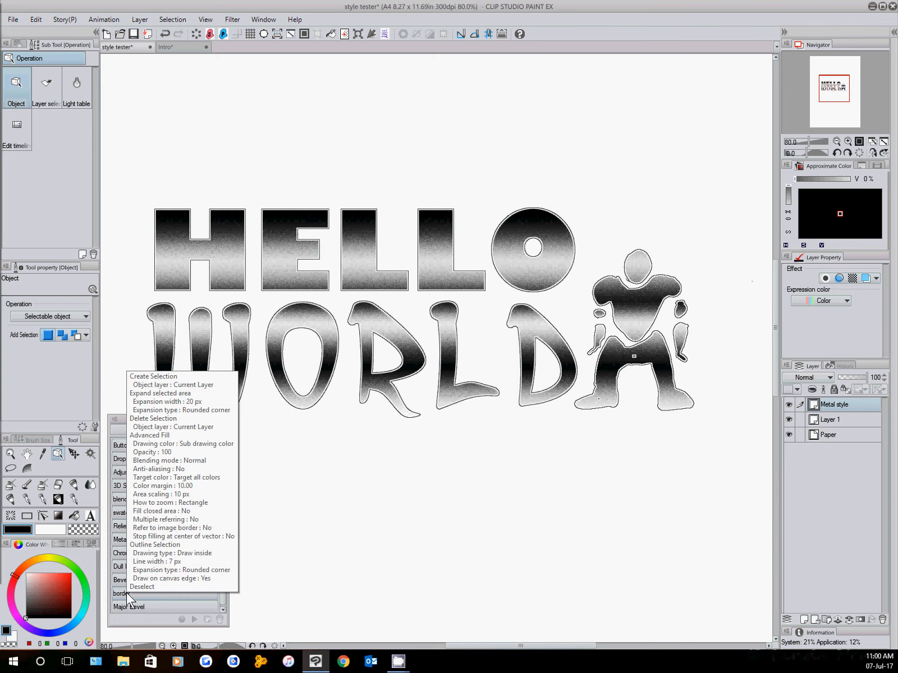
pyautogui.click(127, 593)
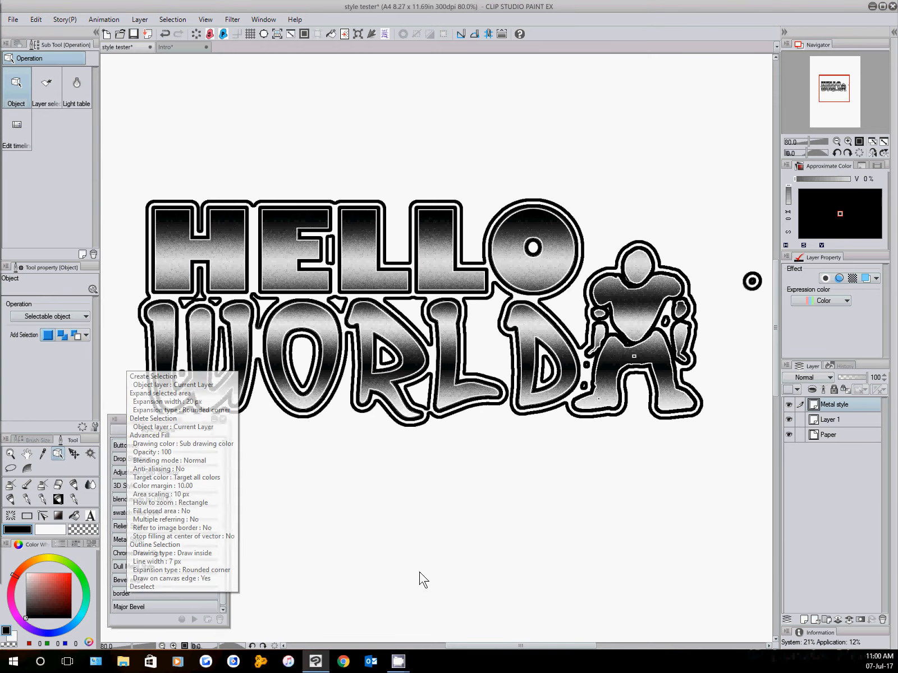
pyautogui.doubleClick(134, 594)
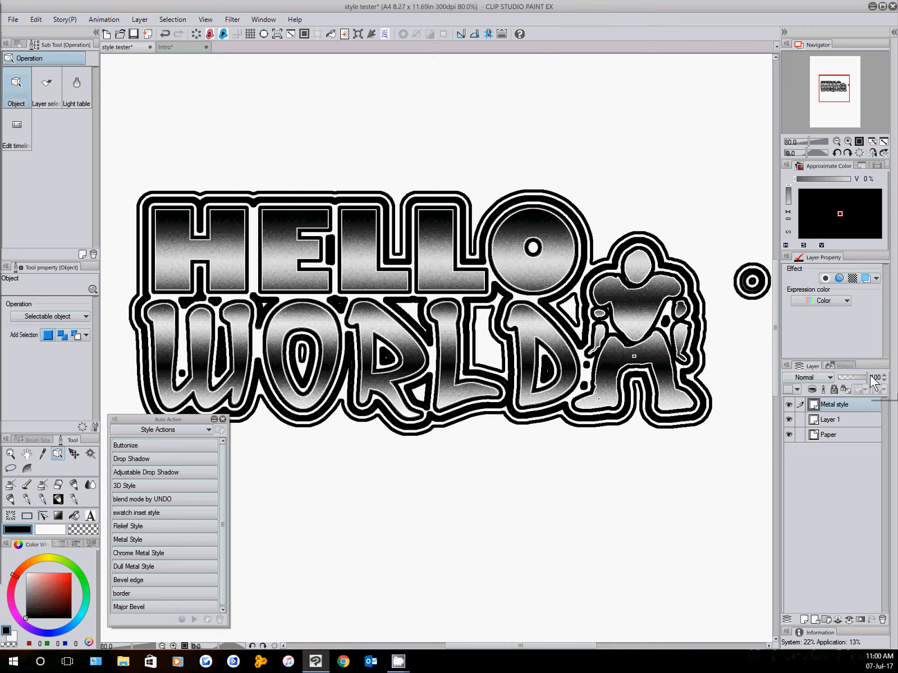
# Try layer color, tone, line extraction and border effects on the bordered Metal style layer, switching layer color, tone and line extraction off again.
pyautogui.click(865, 278)
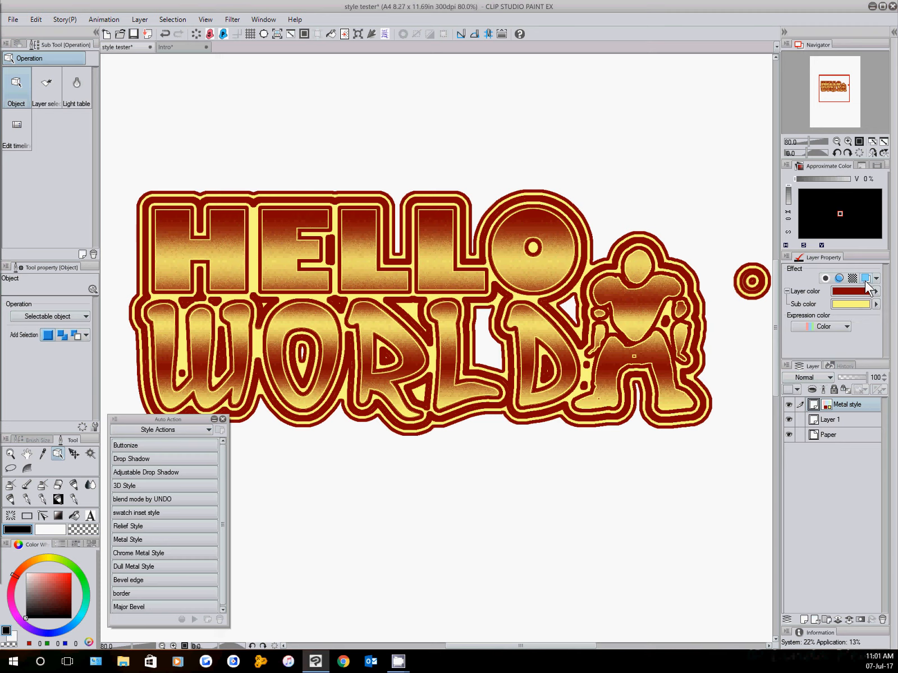
pyautogui.click(853, 279)
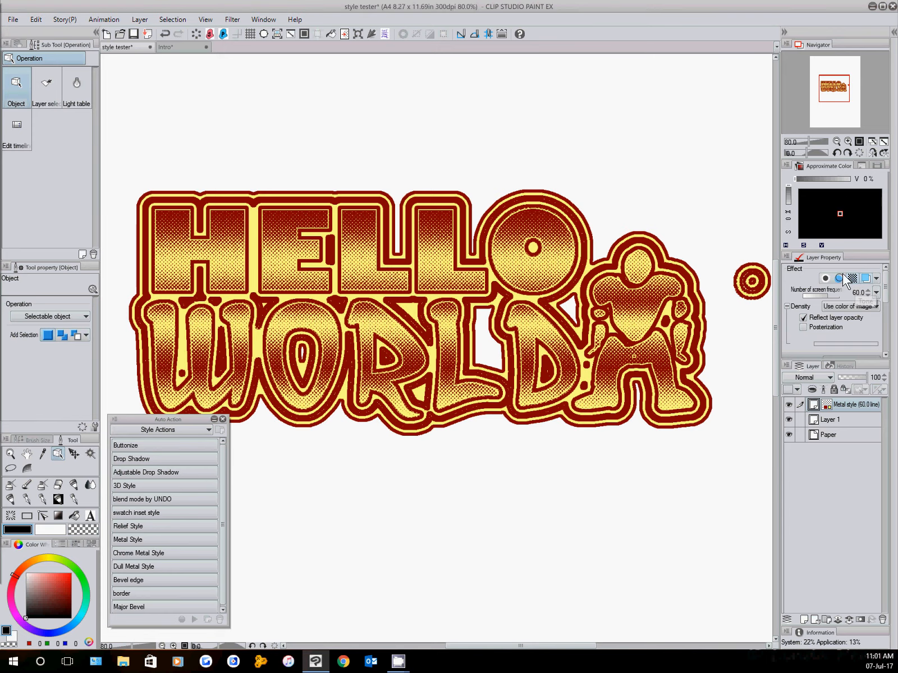
pyautogui.click(840, 280)
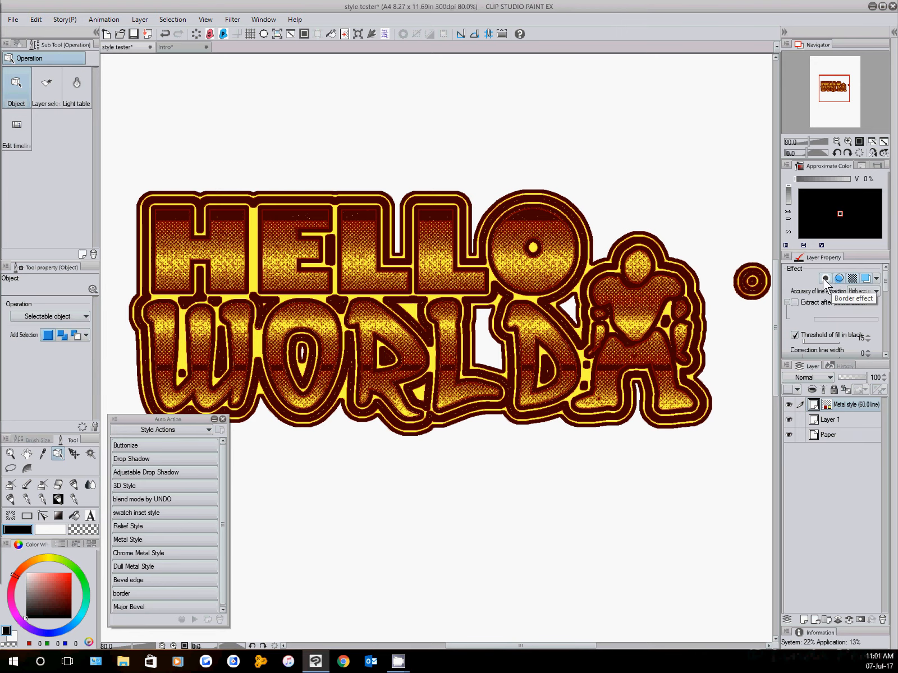
pyautogui.click(838, 280)
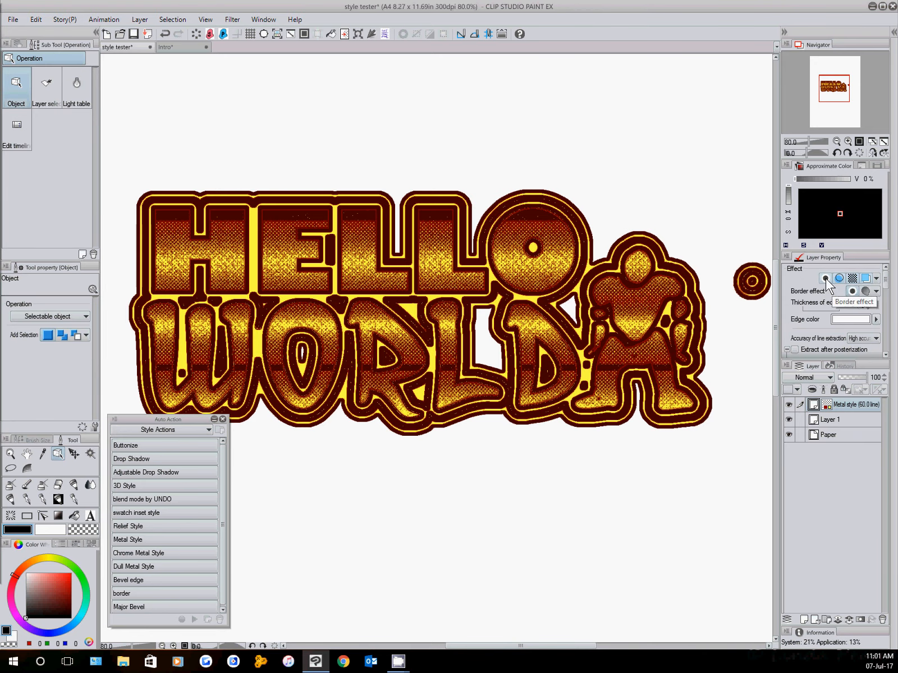
pyautogui.click(825, 279)
pyautogui.click(826, 279)
pyautogui.click(841, 279)
pyautogui.click(853, 278)
pyautogui.click(866, 279)
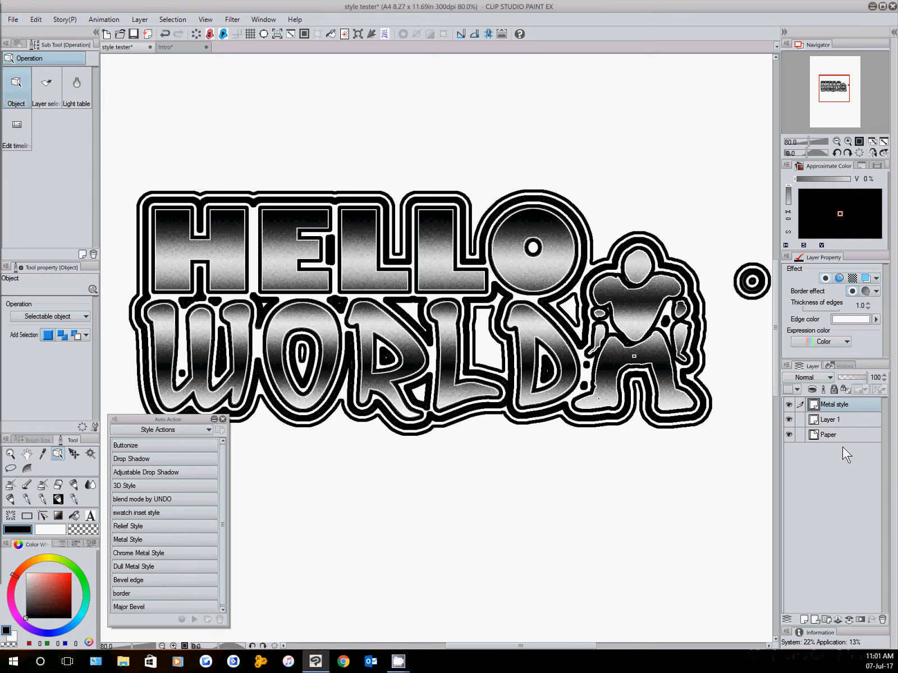
# Delete the Metal style layer and run the swatch inset style auto action on Layer 1, moving the auto action list clear of the artwork.
pyautogui.click(883, 619)
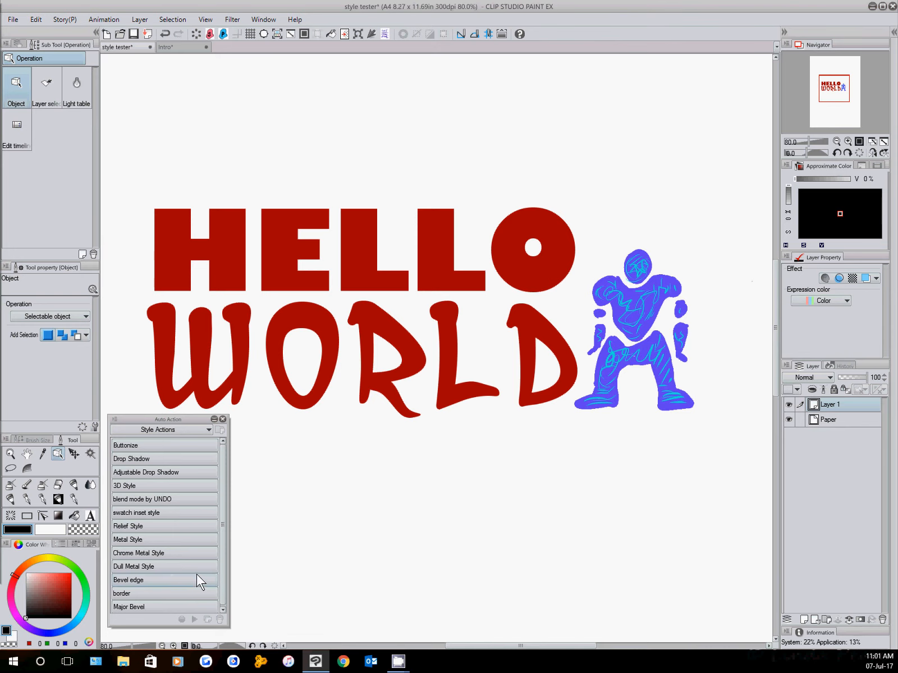
pyautogui.click(156, 512)
pyautogui.click(156, 512)
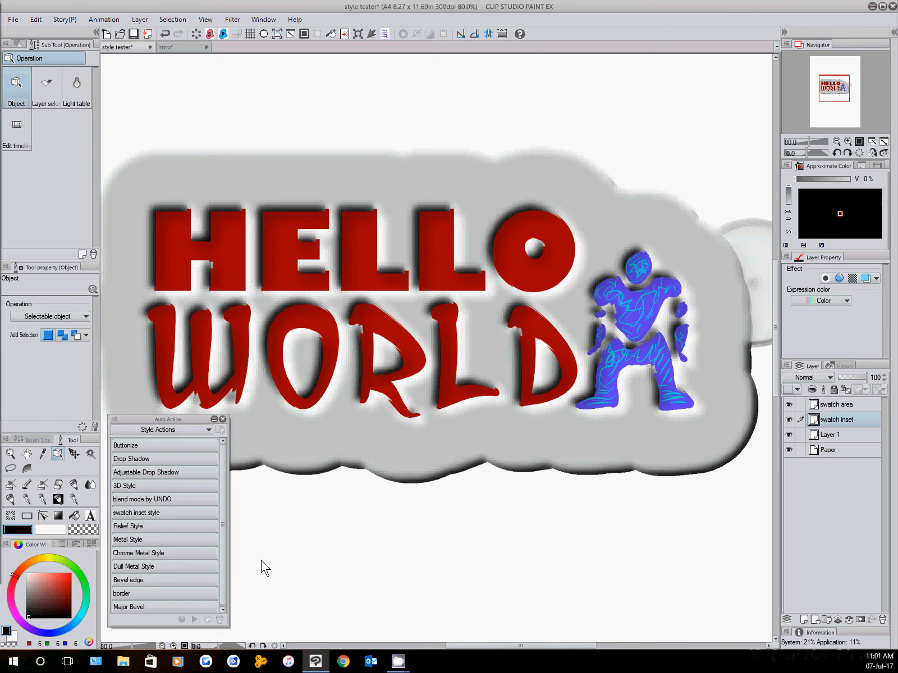
pyautogui.moveTo(133, 418); pyautogui.dragTo(237, 474)
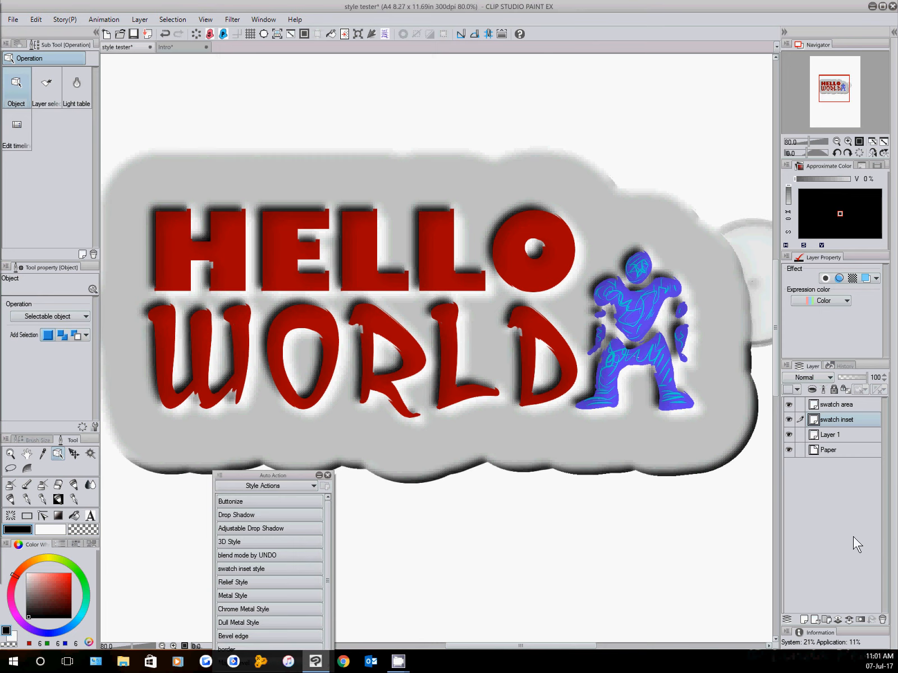
# Run the Metal Style auto action on Layer 1, accepting its gradient map, and move the Metal style layer above the swatch area layer.
pyautogui.click(827, 434)
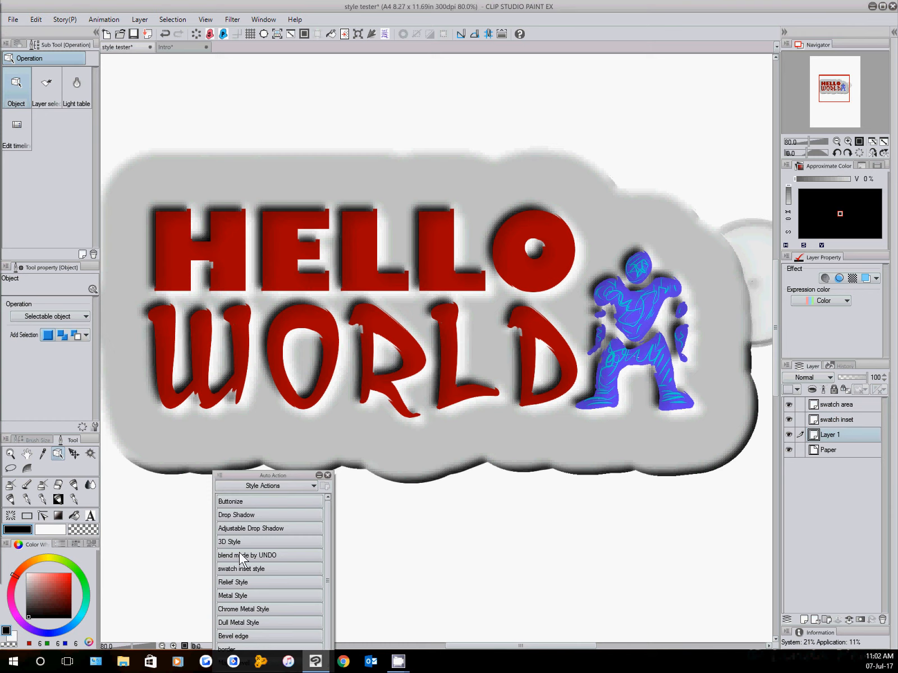
pyautogui.click(236, 598)
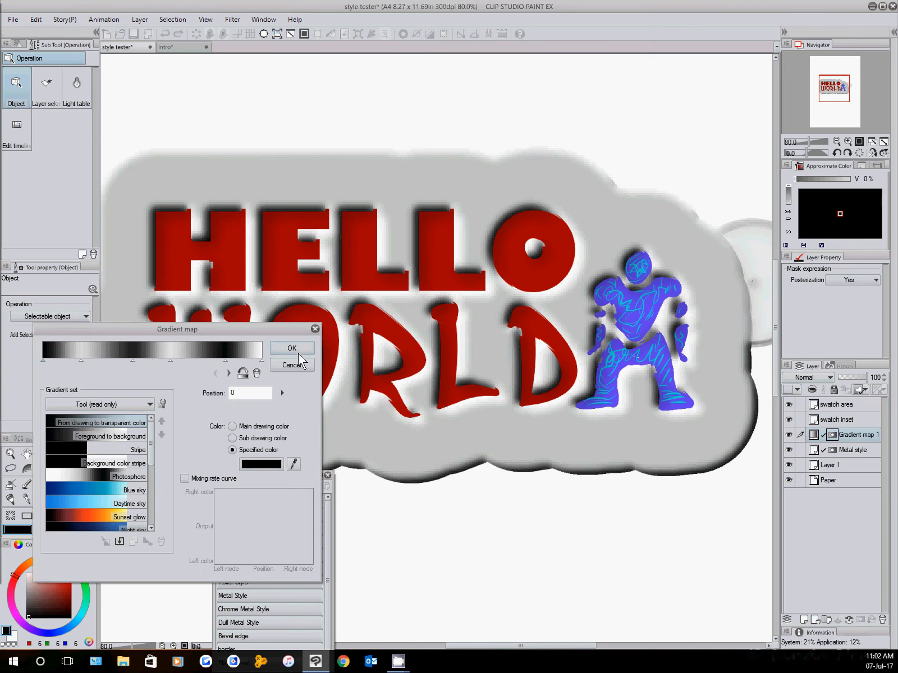
pyautogui.click(303, 350)
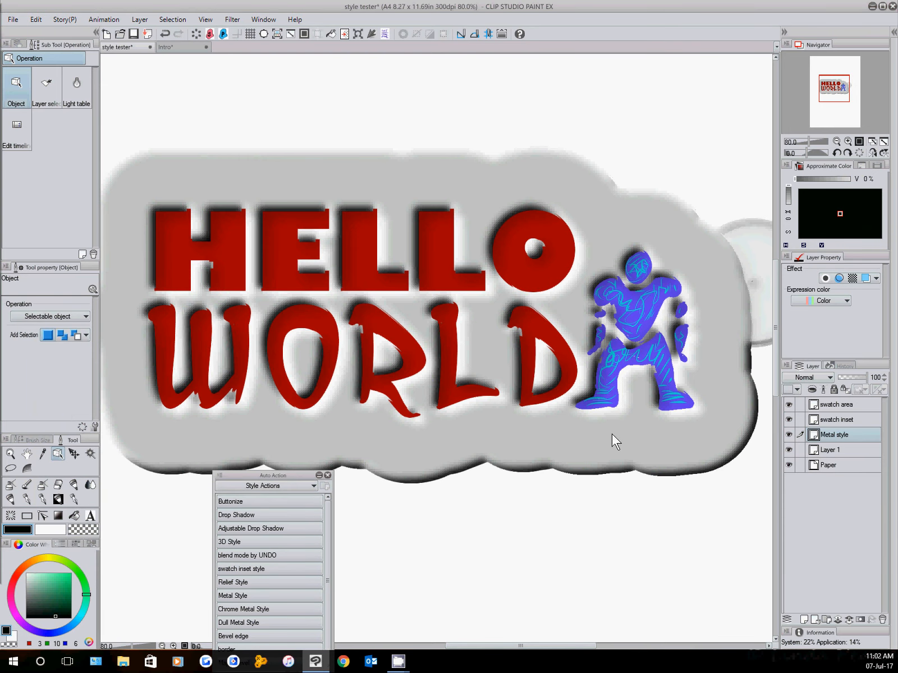
pyautogui.moveTo(823, 435); pyautogui.dragTo(841, 398)
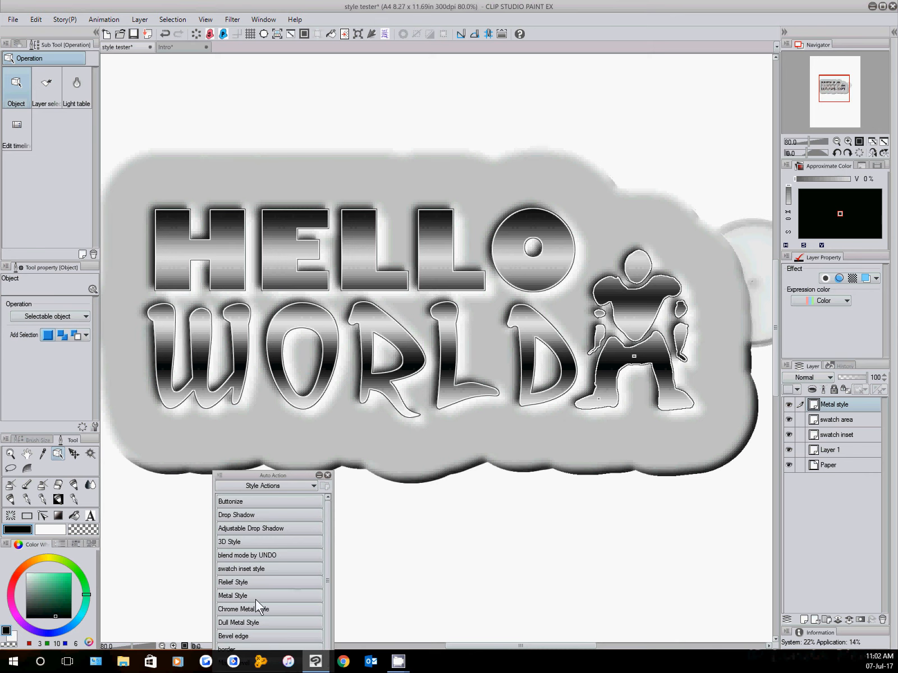
pyautogui.scroll(-1, 332, 598)
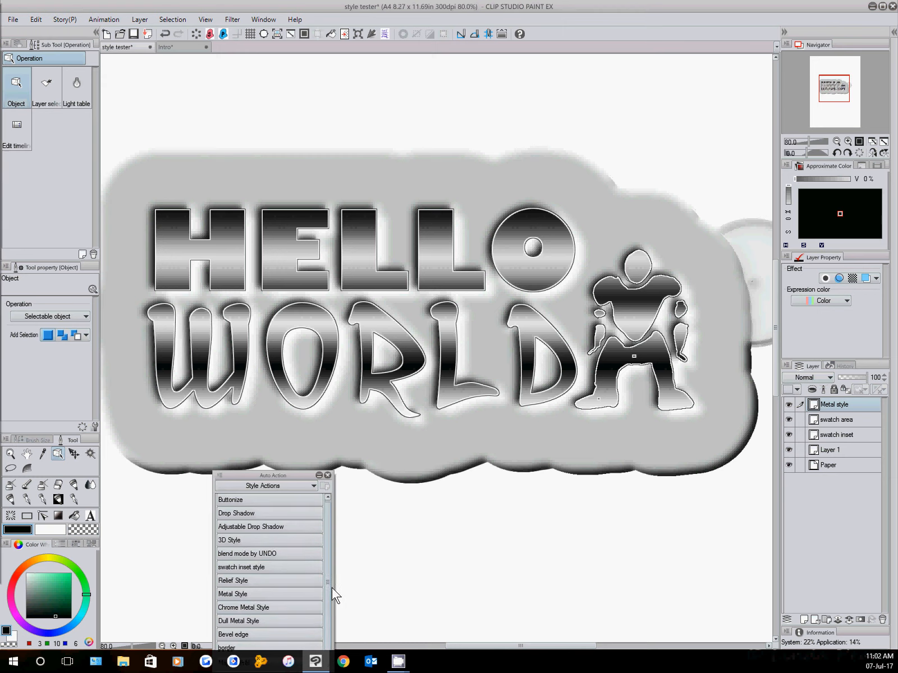